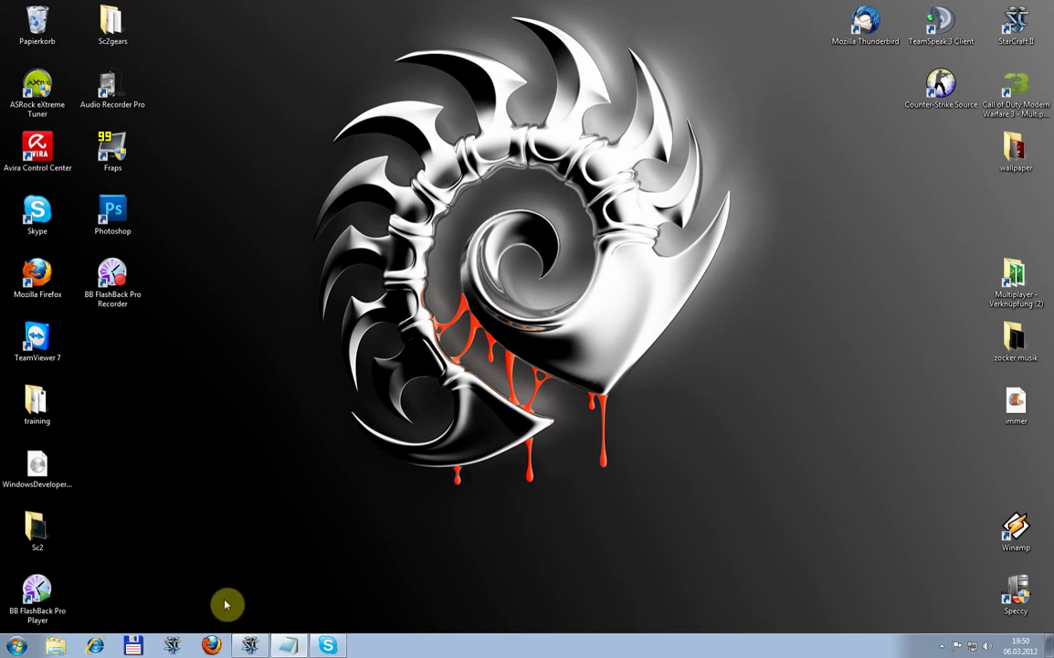
Step: Open Firefox, search Google for "ccleaner" and go to the piriform.com CCleaner page
click(216, 645)
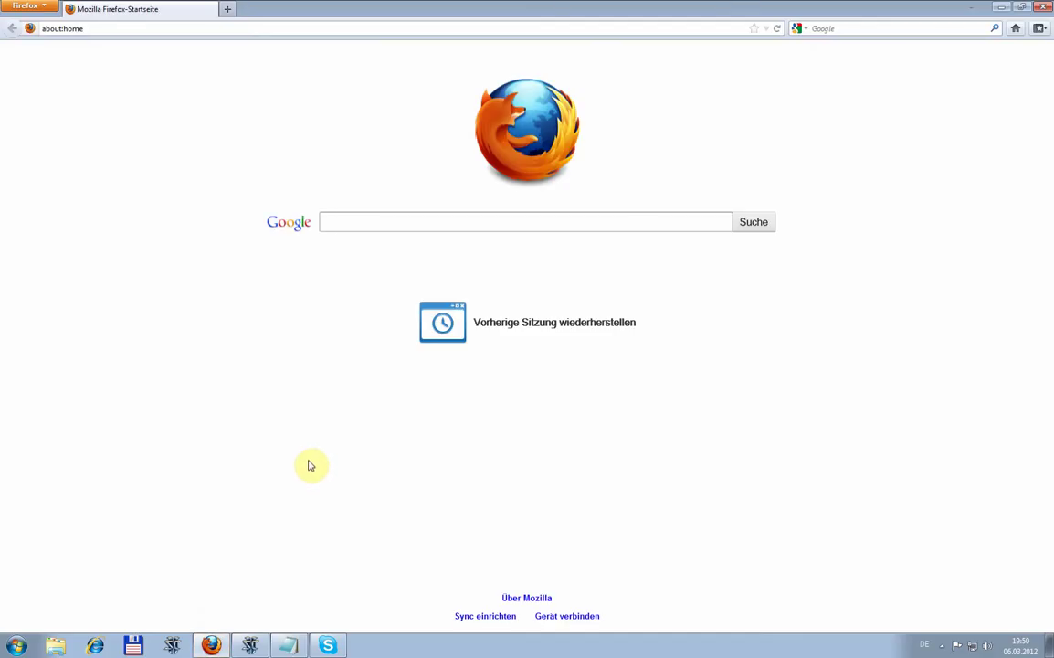
text(c)
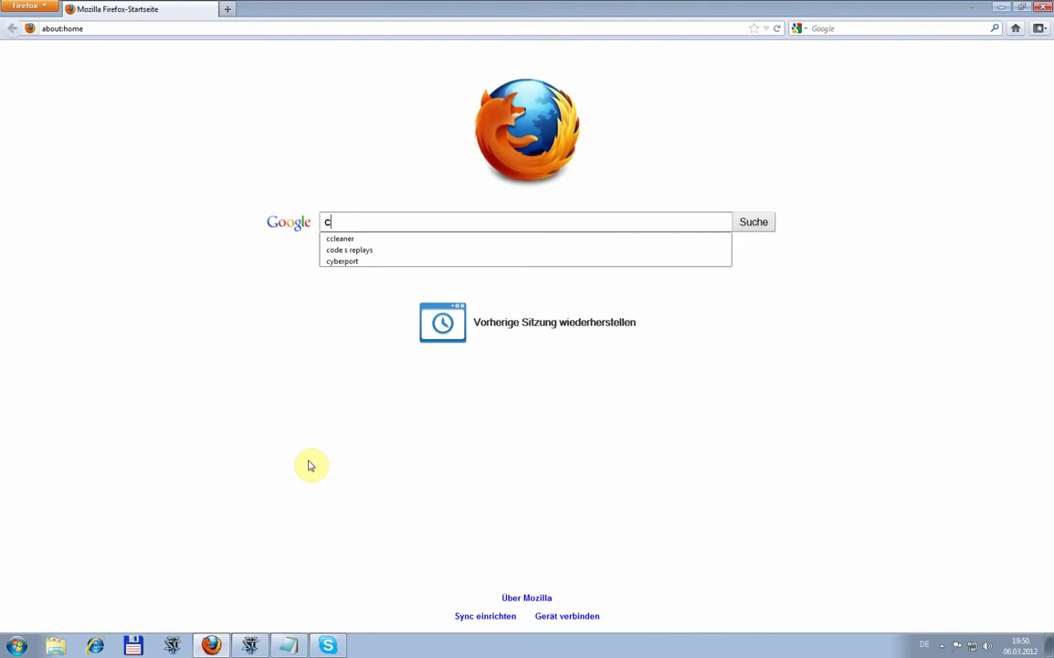
text(cl)
key(Down)
key(Return)
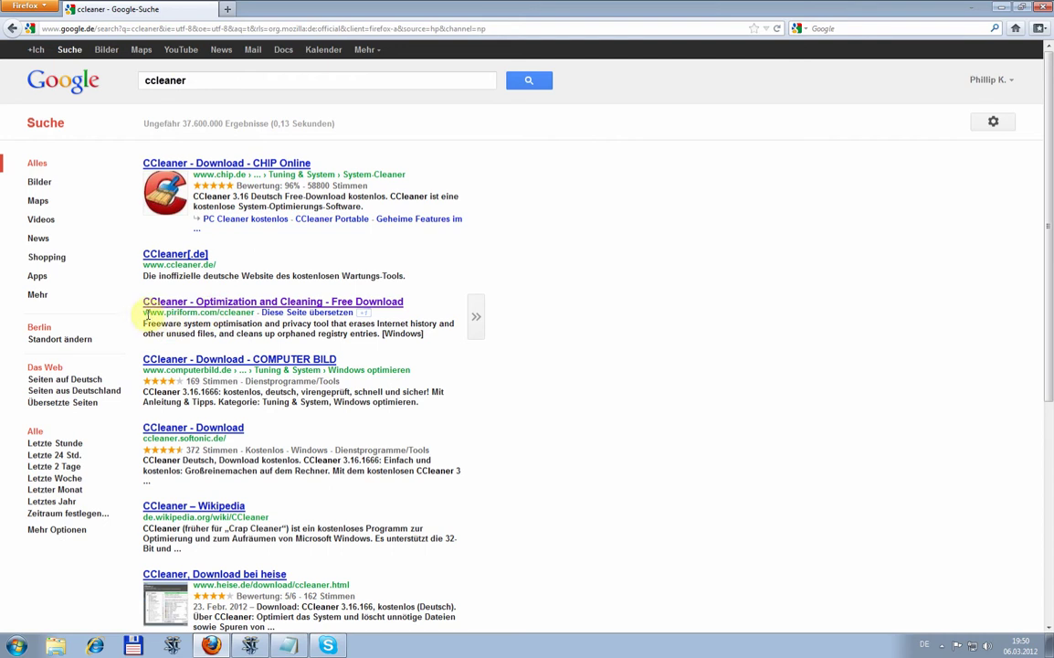
click(227, 305)
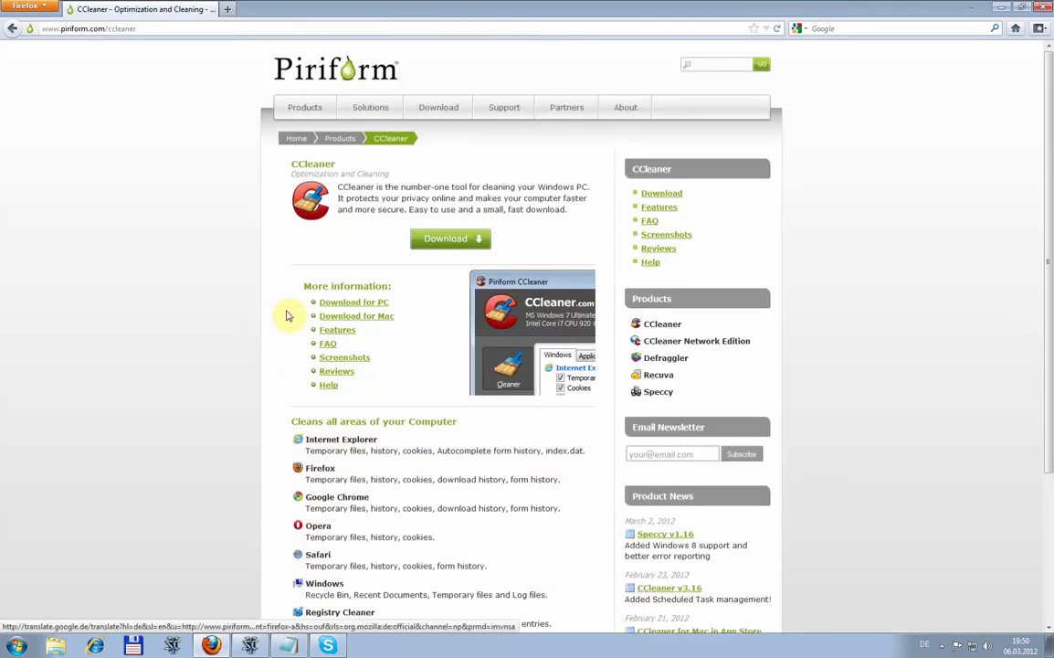
Step: Download the CCleaner Free installer ccsetup316.exe from the Piriform.com source and save the file
click(435, 241)
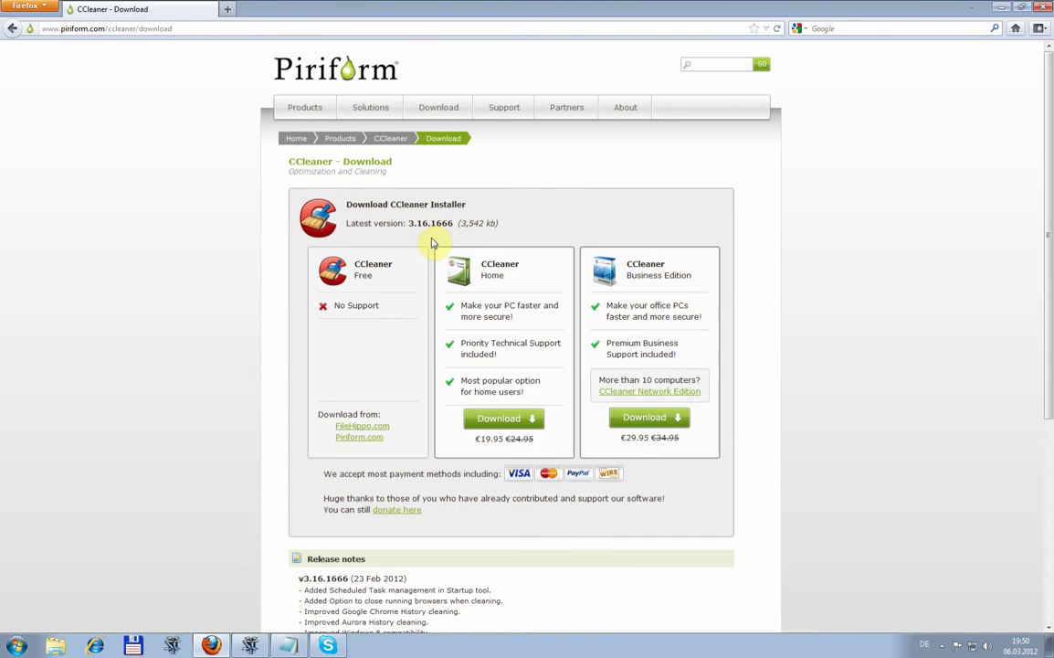
triple_click(375, 270)
click(259, 322)
drag(318, 419, 385, 445)
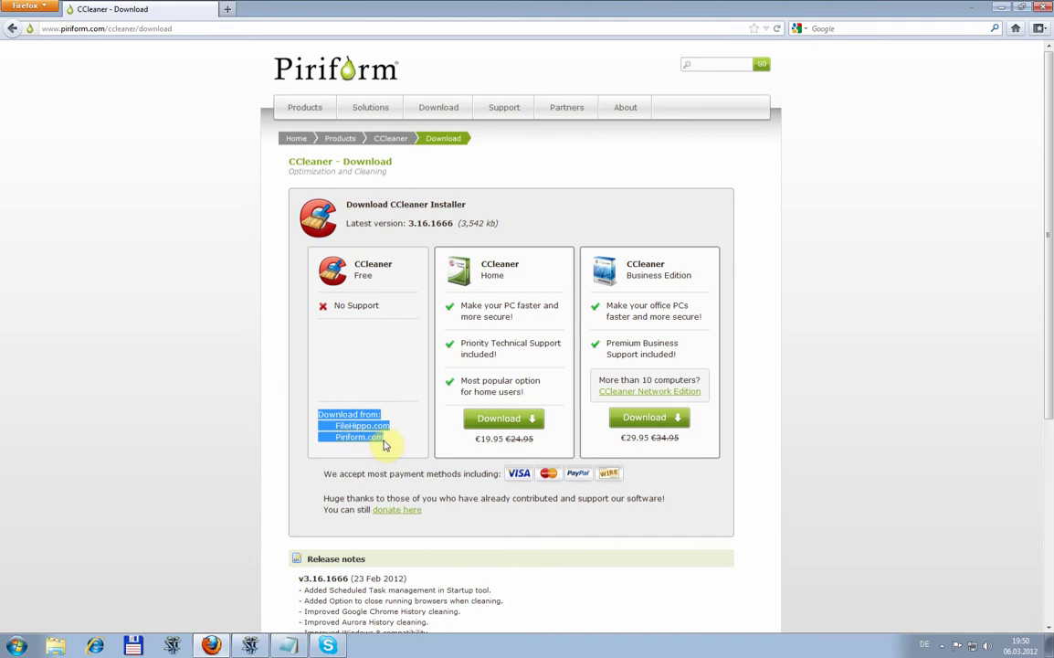
click(385, 443)
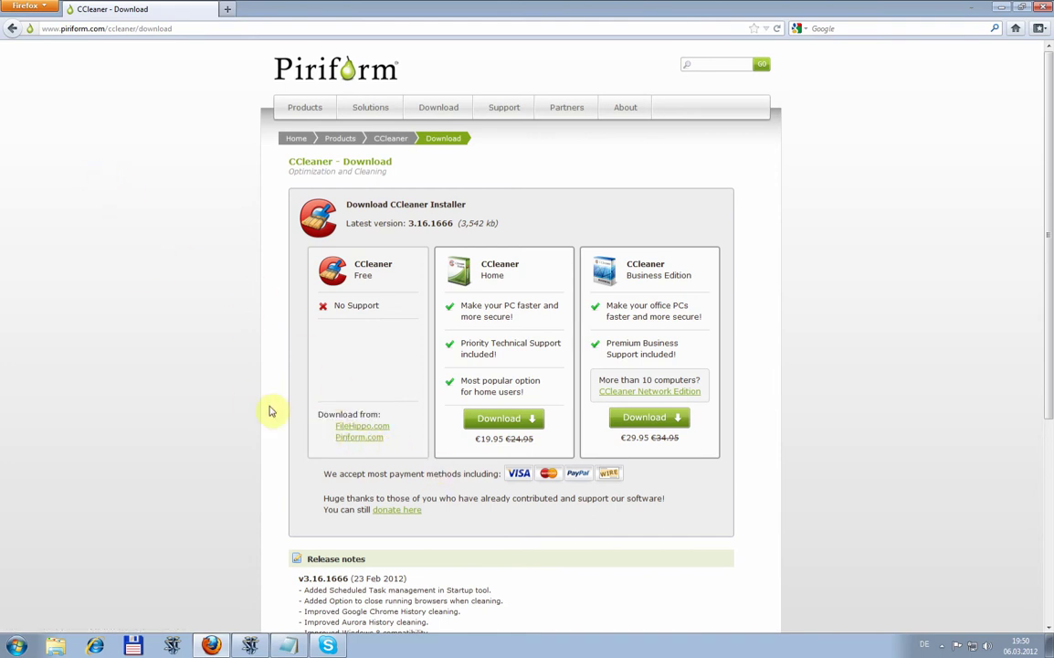
click(362, 440)
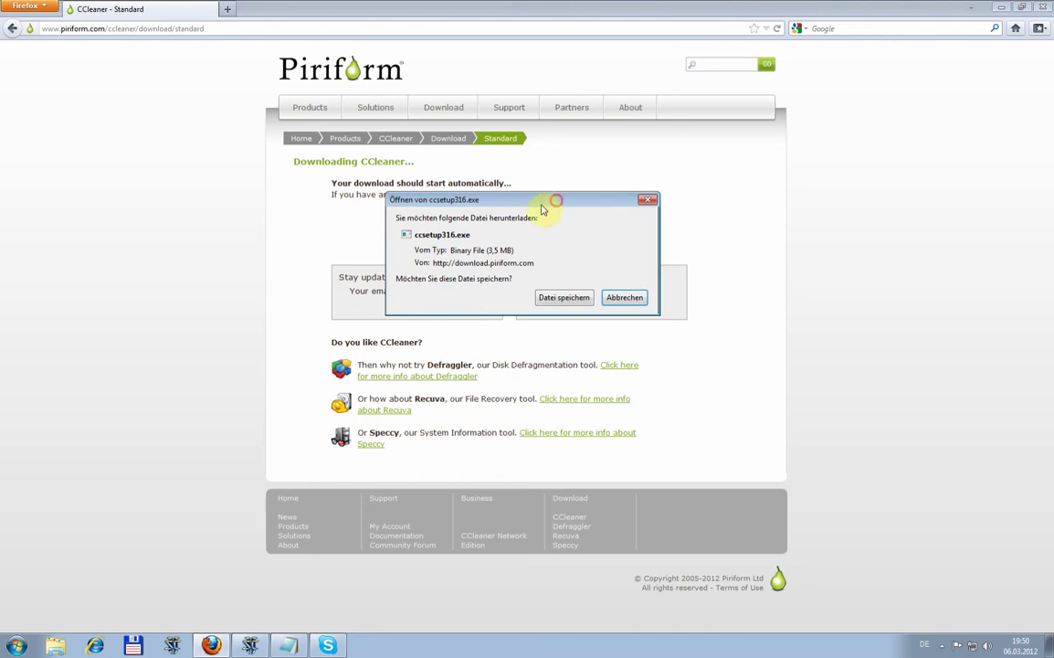
drag(542, 209, 496, 231)
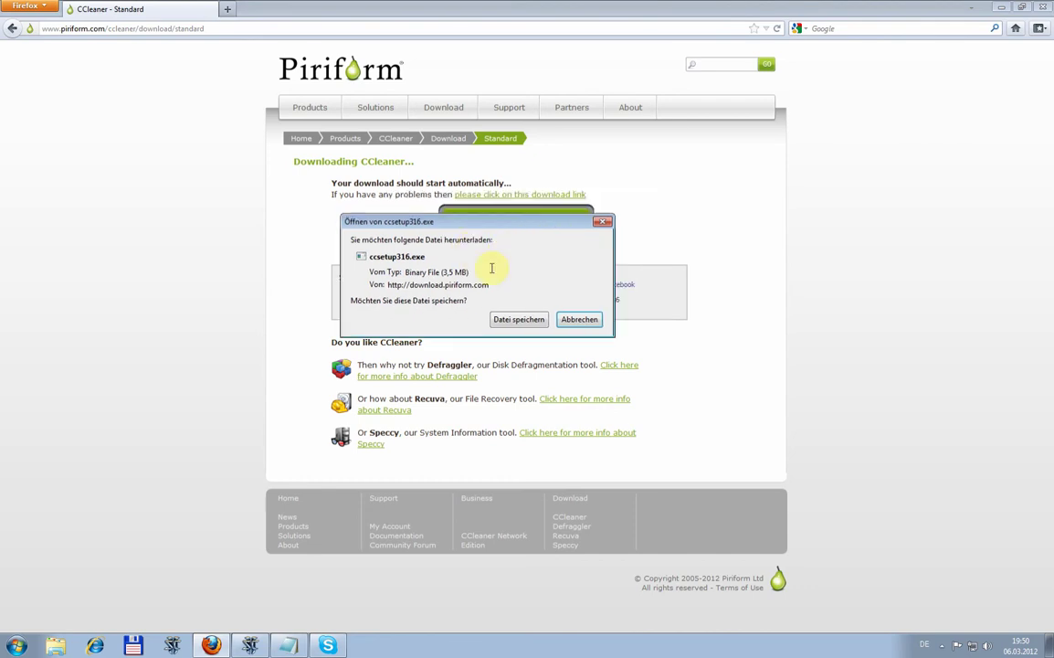
click(530, 322)
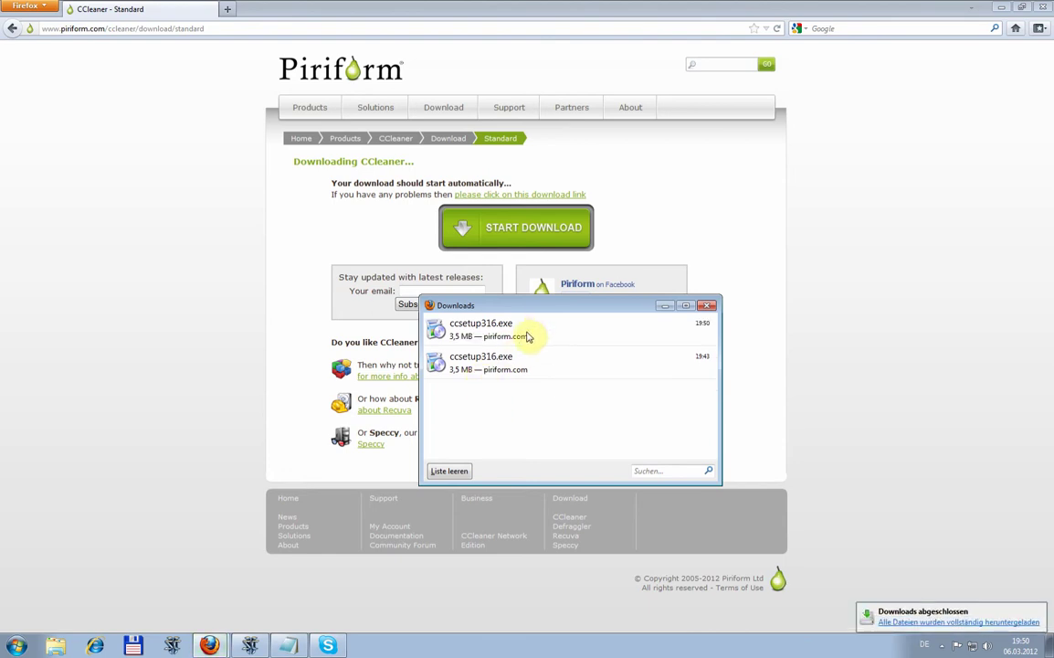
Step: Run the newly downloaded ccsetup316.exe and choose Deutsch as the installer language
click(527, 335)
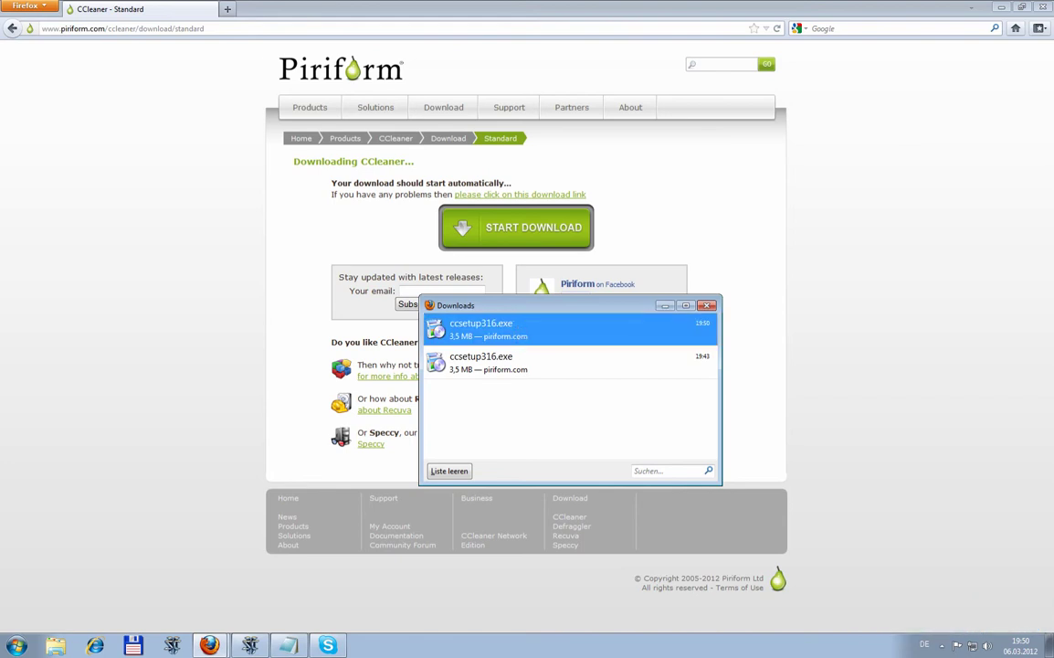
double_click(527, 334)
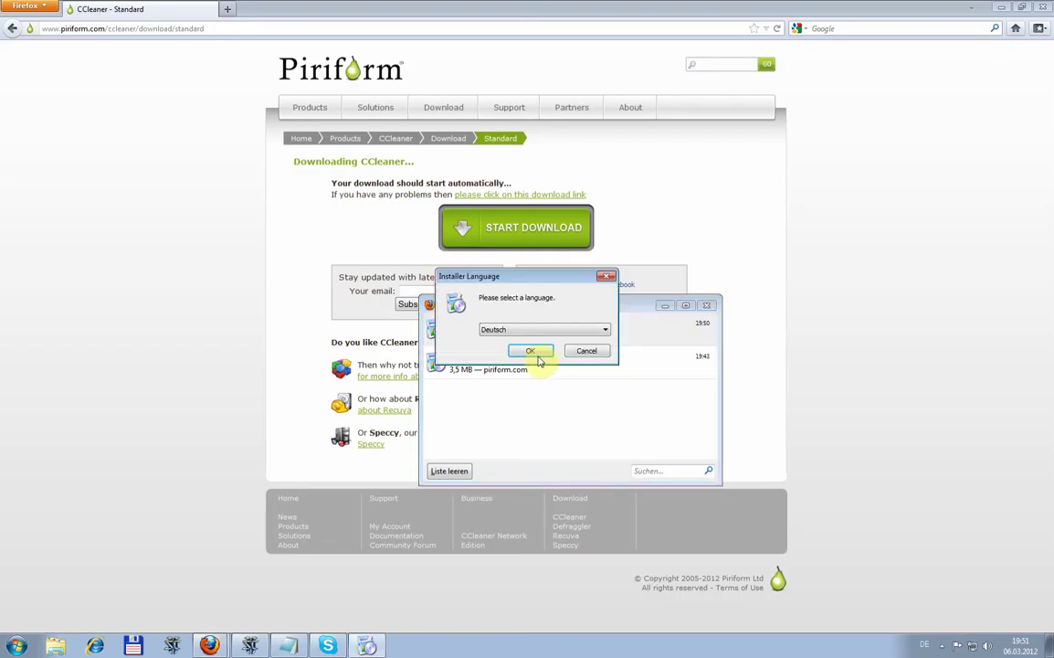
click(602, 335)
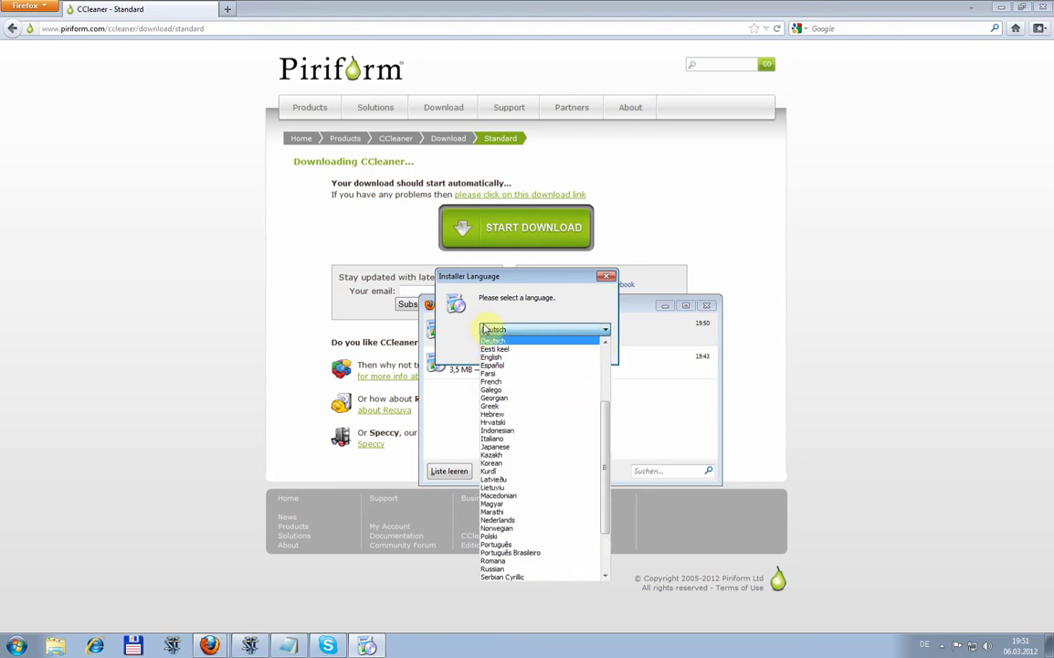
click(562, 339)
click(528, 351)
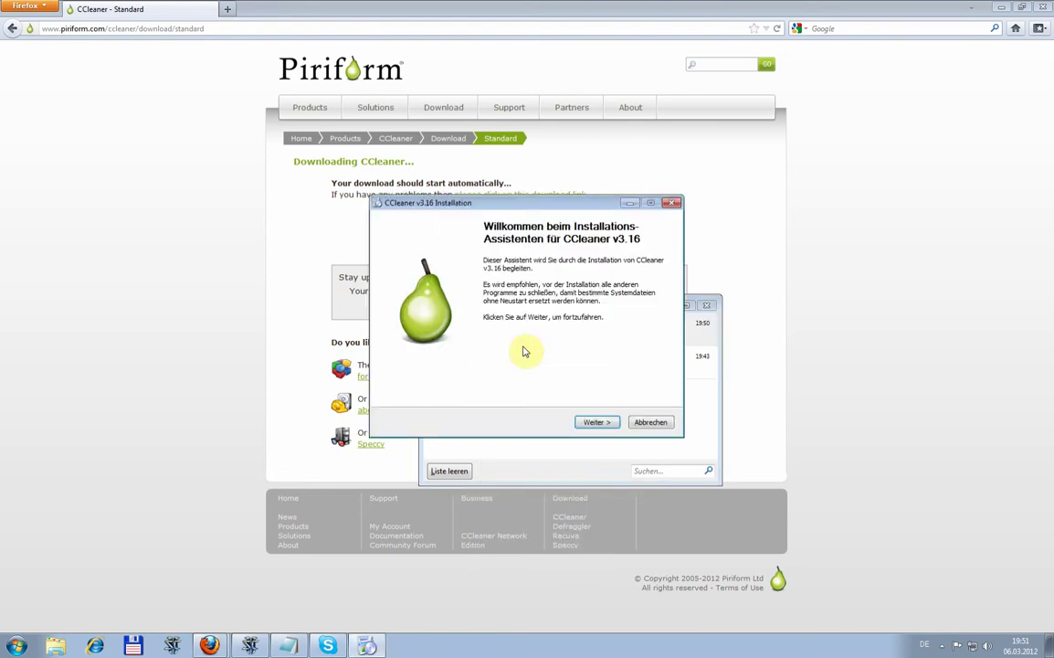
Step: Continue past the CCleaner v3.16 setup welcome page and accept the licence agreement
click(598, 423)
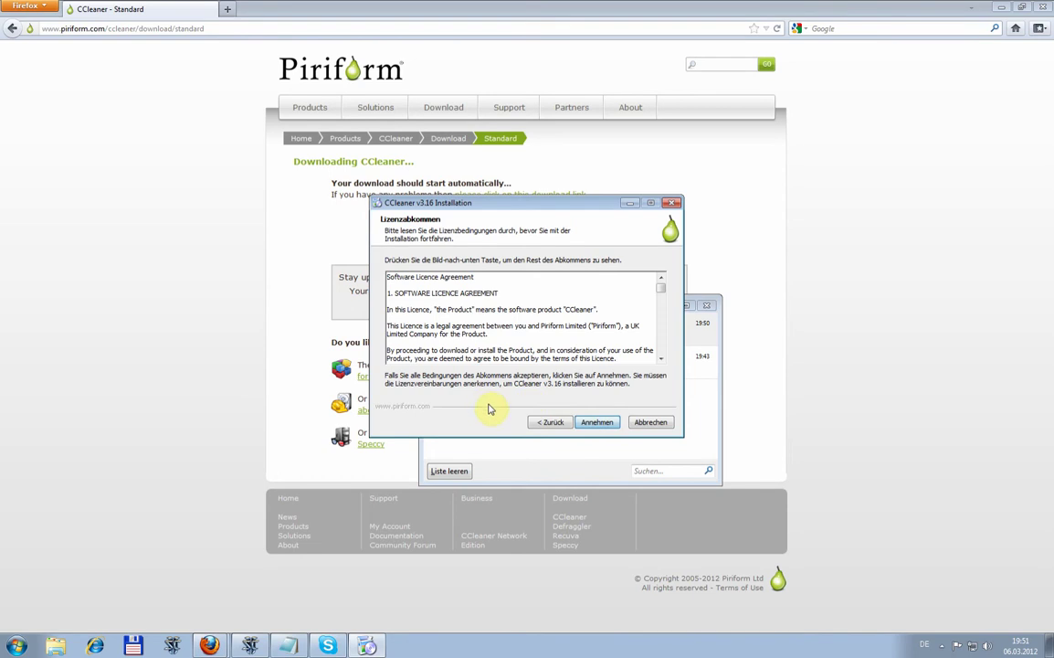
scroll(620, 285, down, 10)
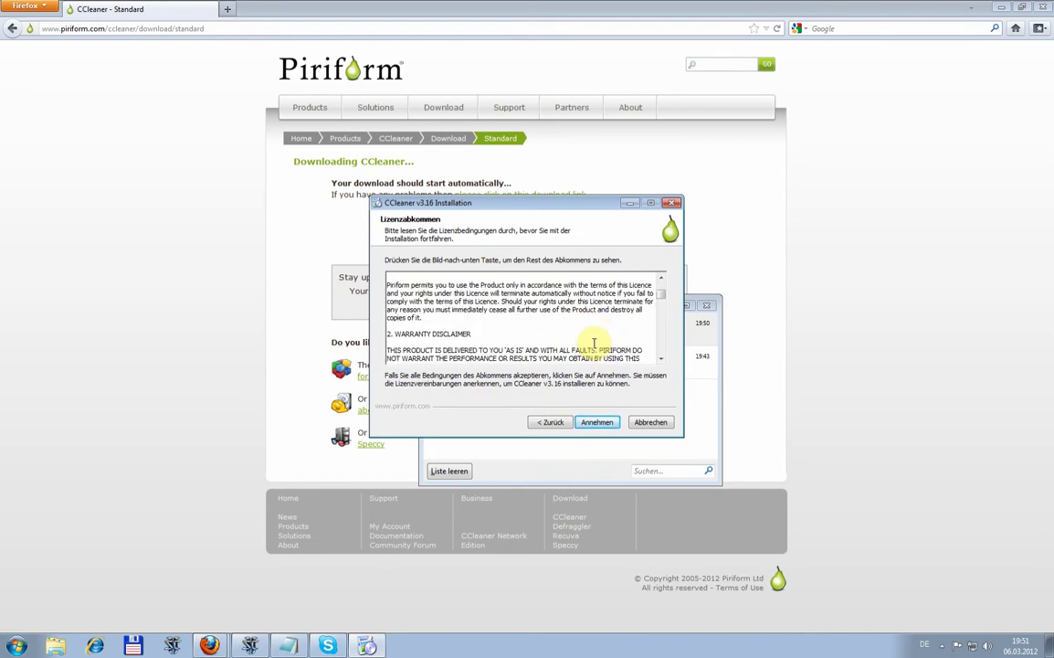
click(600, 424)
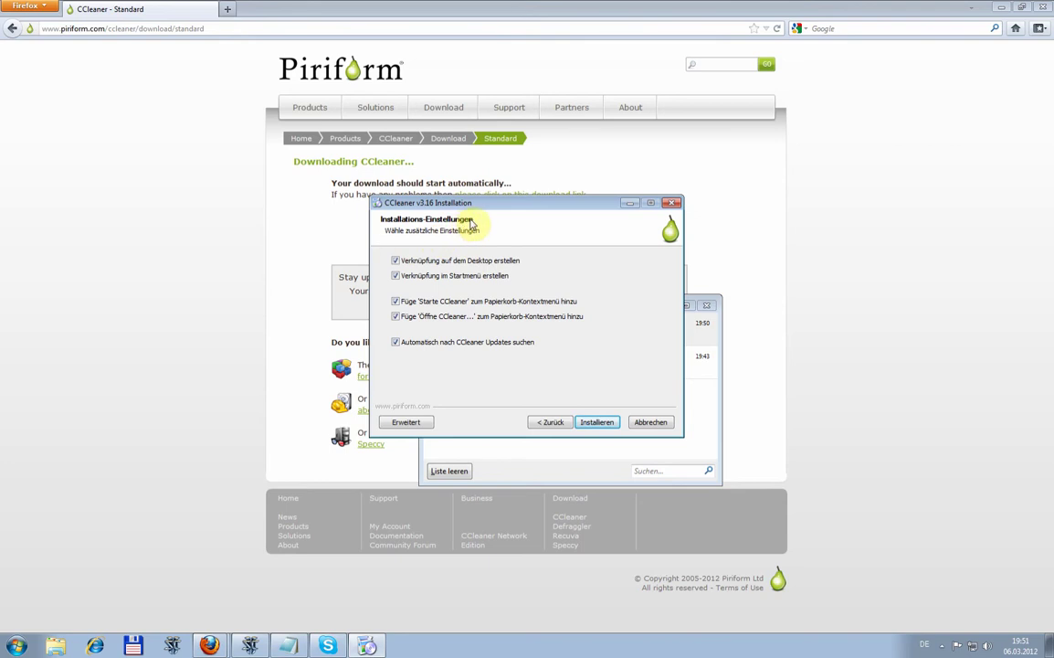
Step: Clear the Firefox download list and close the Downloads window
click(450, 471)
click(705, 304)
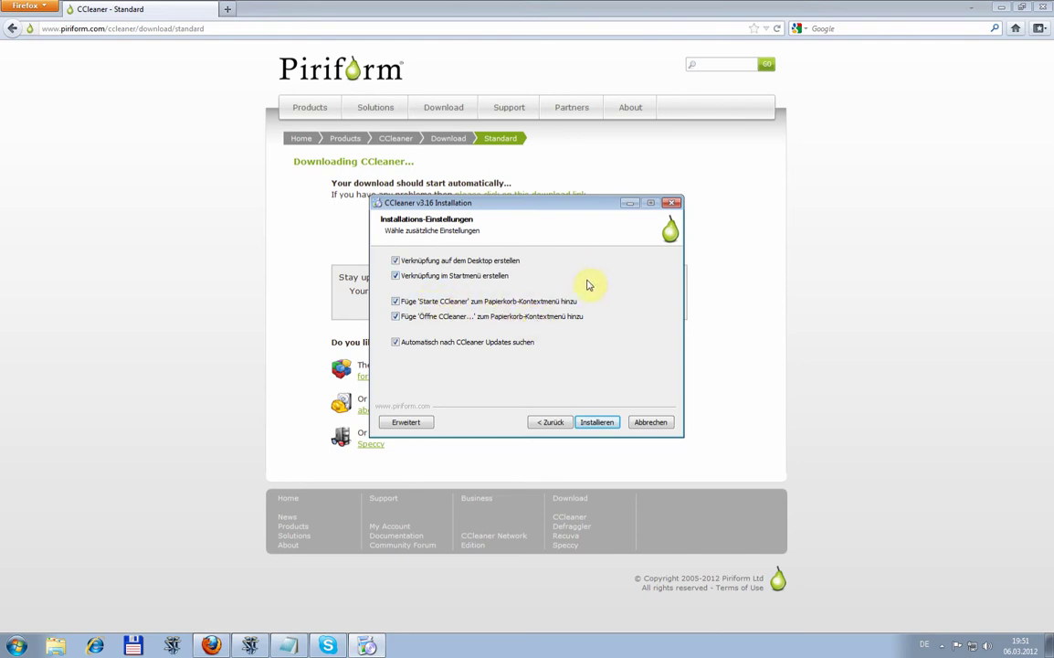
Step: Turn off the automatic CCleaner update search, install the program and finish setup with CCleaner v3.16 set to launch
click(398, 348)
click(602, 422)
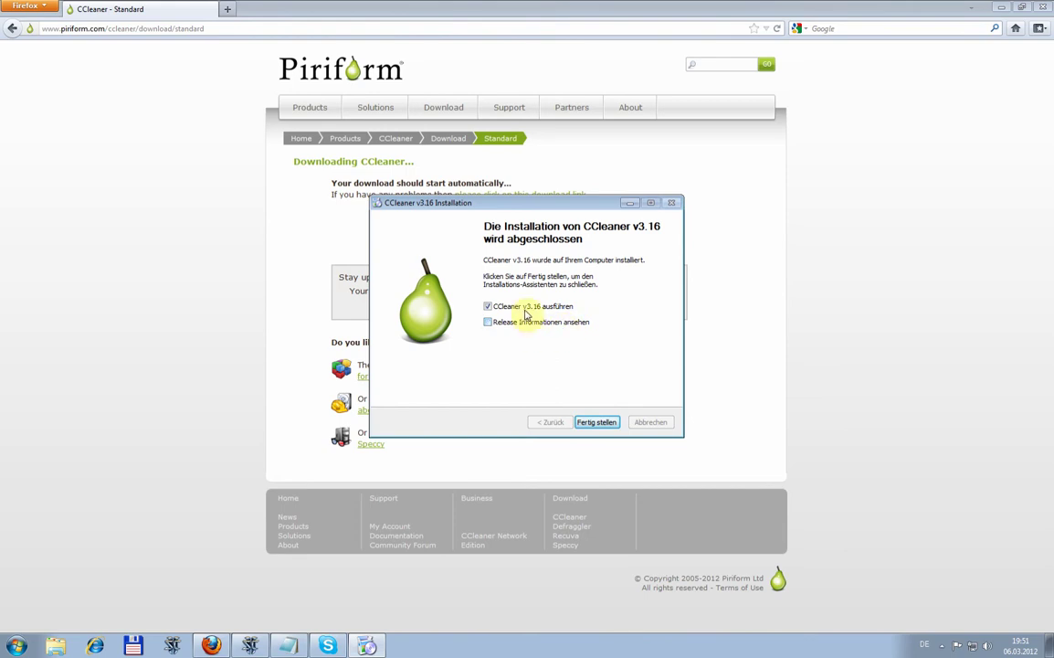
click(598, 423)
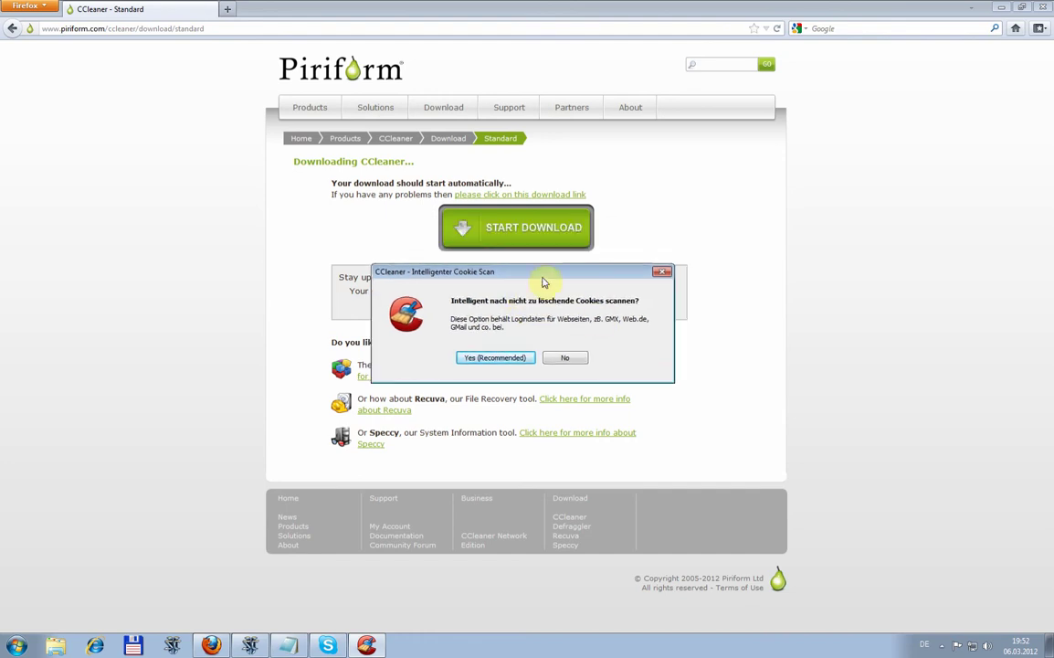
Step: Decline the intelligent cookie scan and maximize the CCleaner window
click(566, 360)
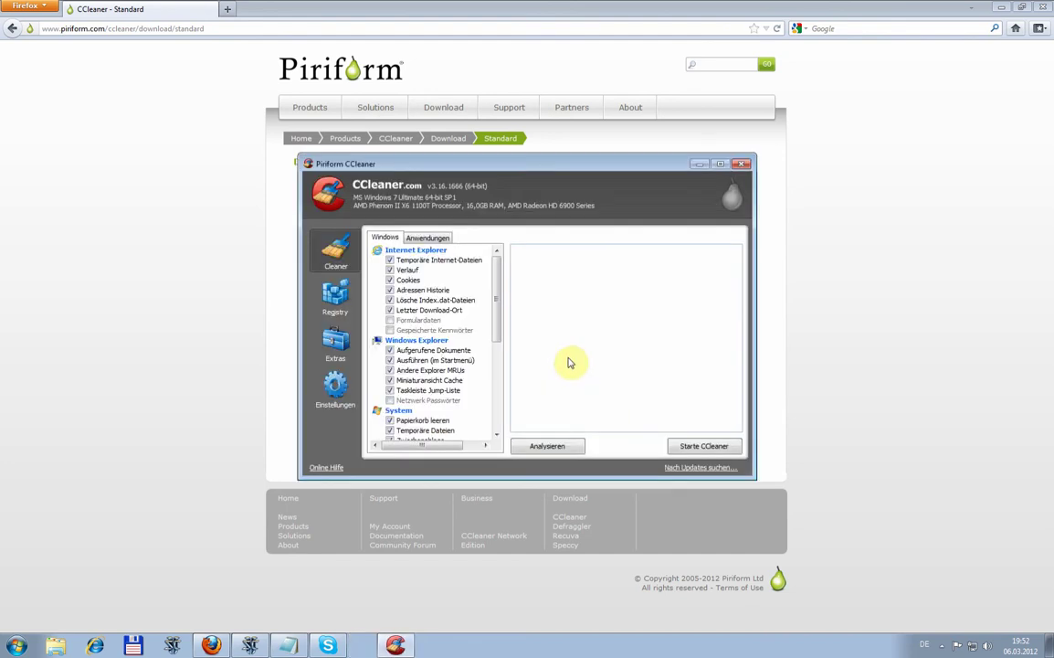
double_click(543, 165)
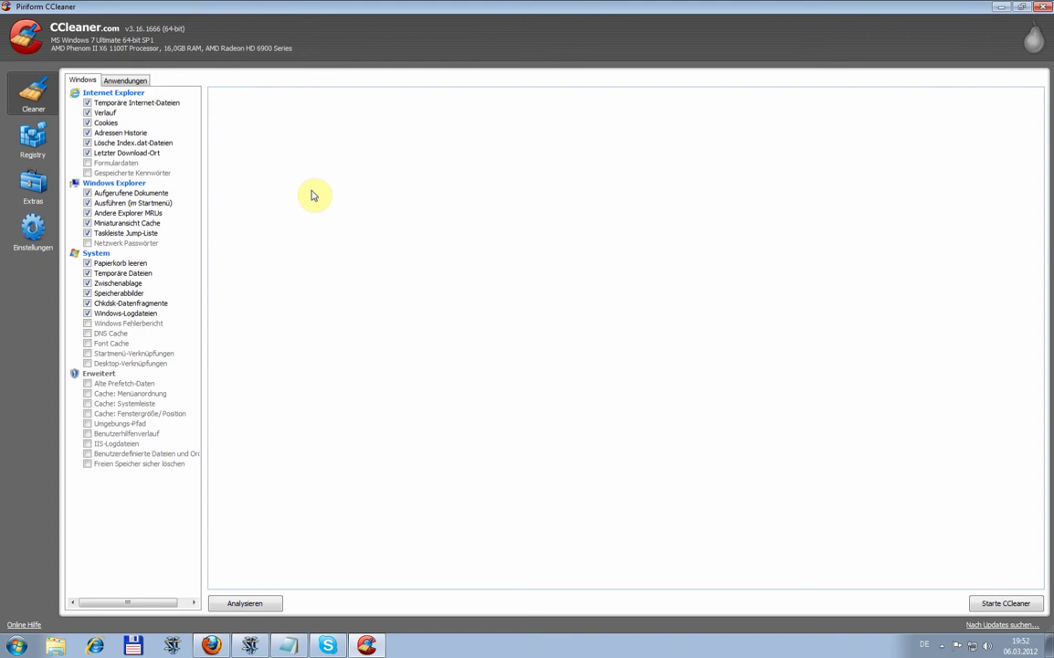
Step: Exclude Firefox/Mozilla Internet-Cache, Internet-Verlauf, Cookies, Download-Verlauf and Session from the application cleaning and run the analysis
click(137, 81)
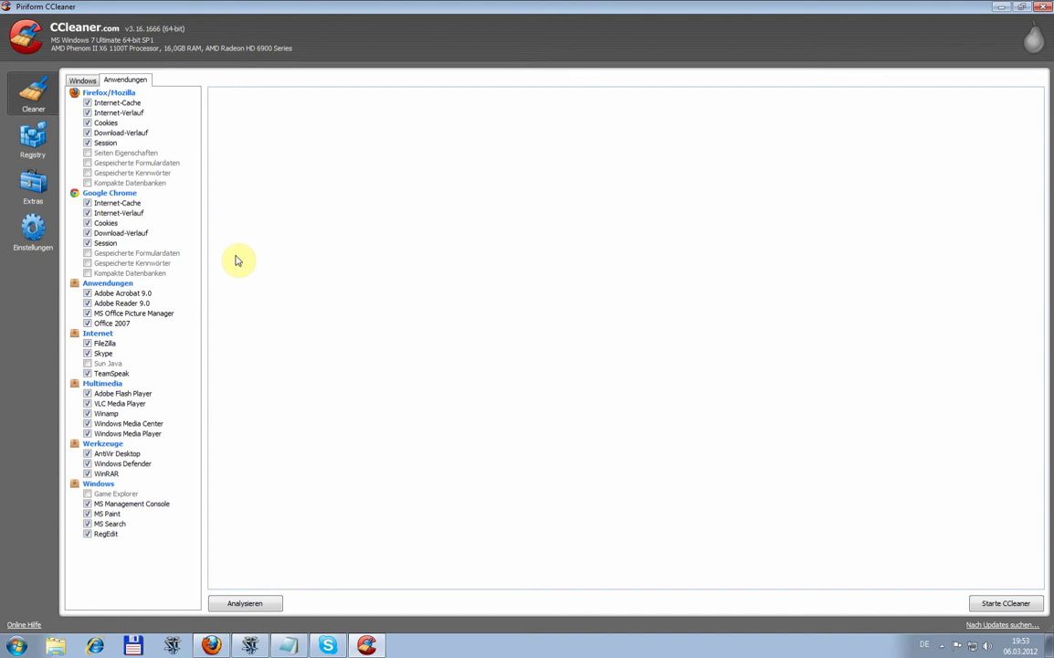
click(89, 163)
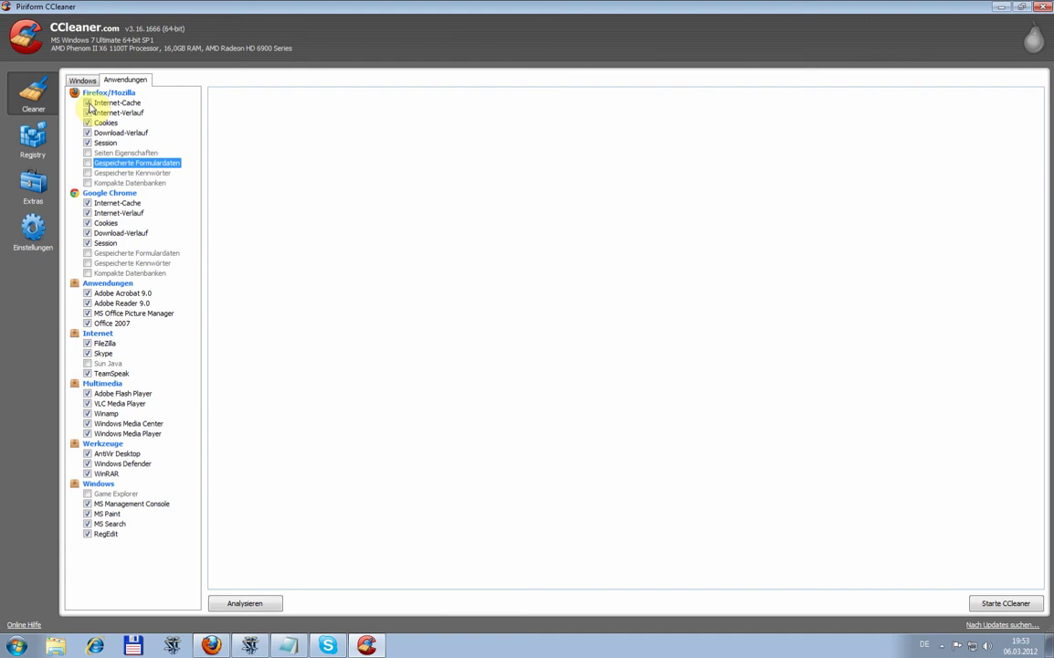
click(88, 103)
click(88, 114)
click(87, 124)
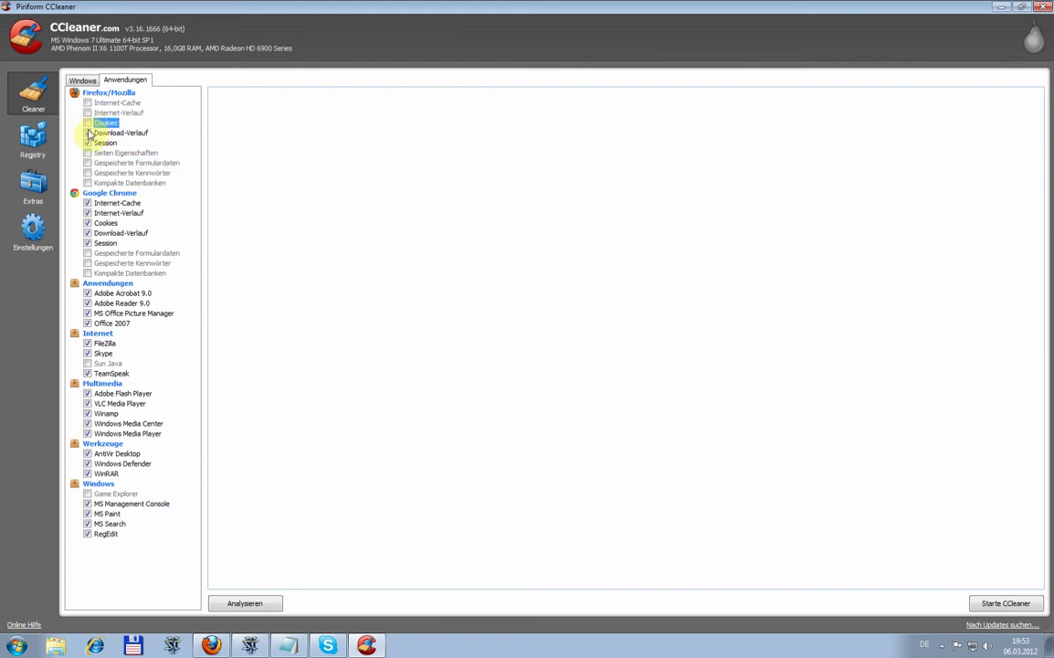
click(88, 133)
click(88, 144)
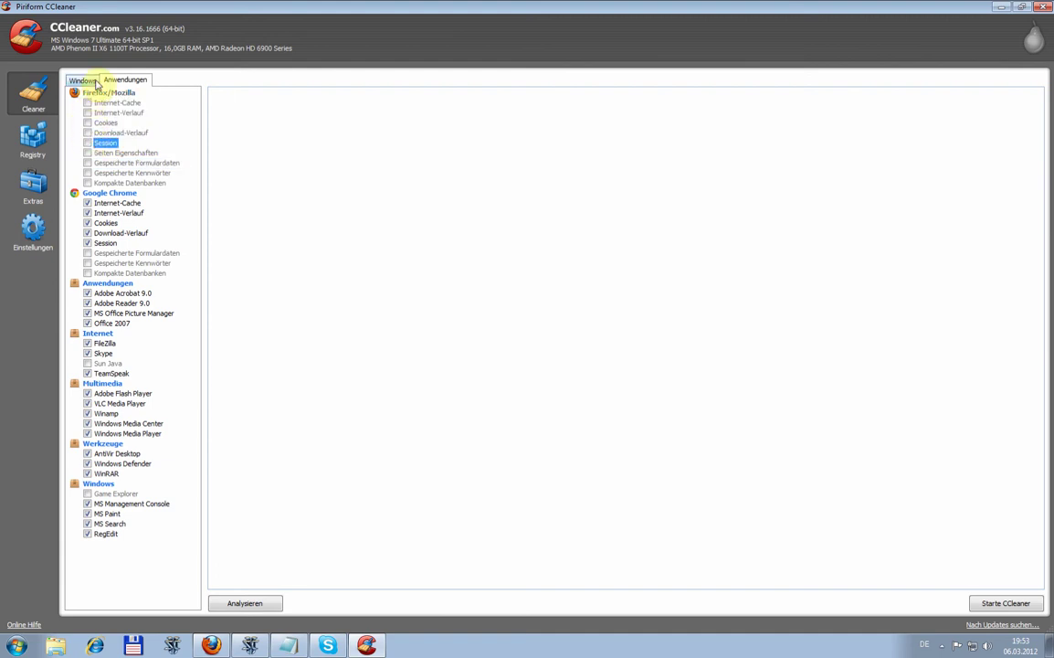
click(239, 603)
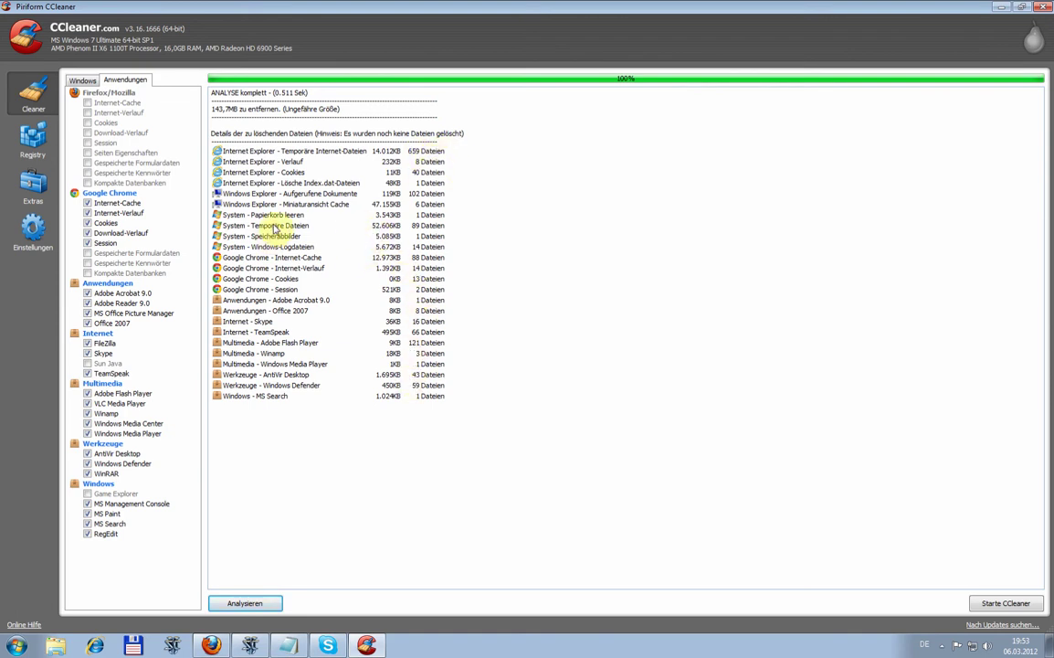
Step: Include Firefox/Mozilla Internet-Cache, Internet-Verlauf, Cookies and Download-Verlauf again and rerun the analysis, allowing CCleaner to close Firefox
click(88, 102)
click(88, 112)
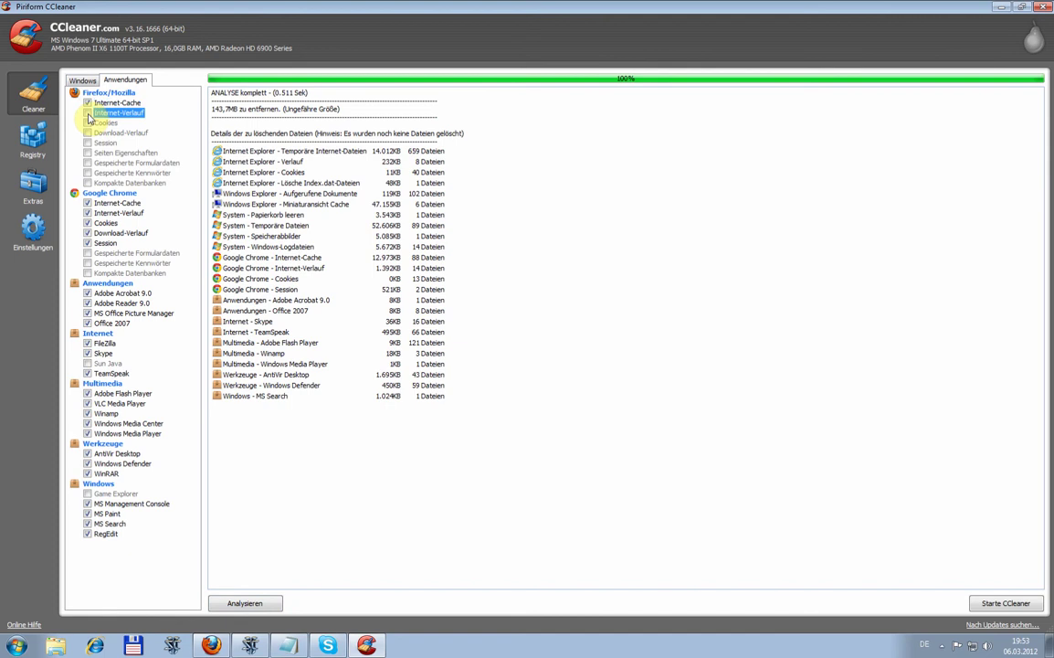
click(88, 122)
click(88, 132)
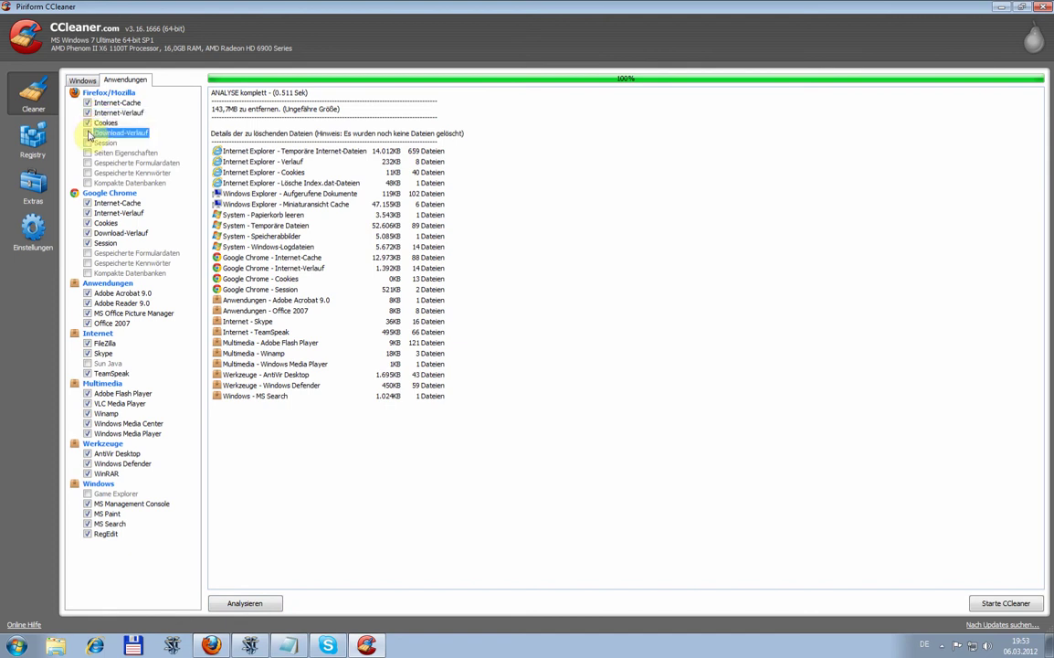
click(247, 605)
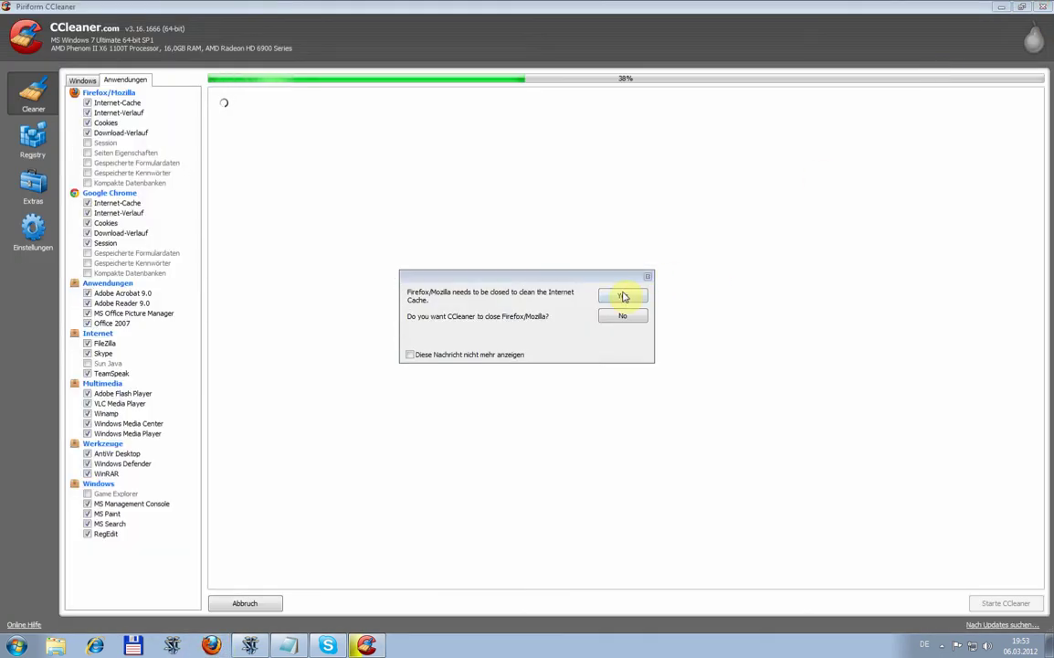
click(622, 294)
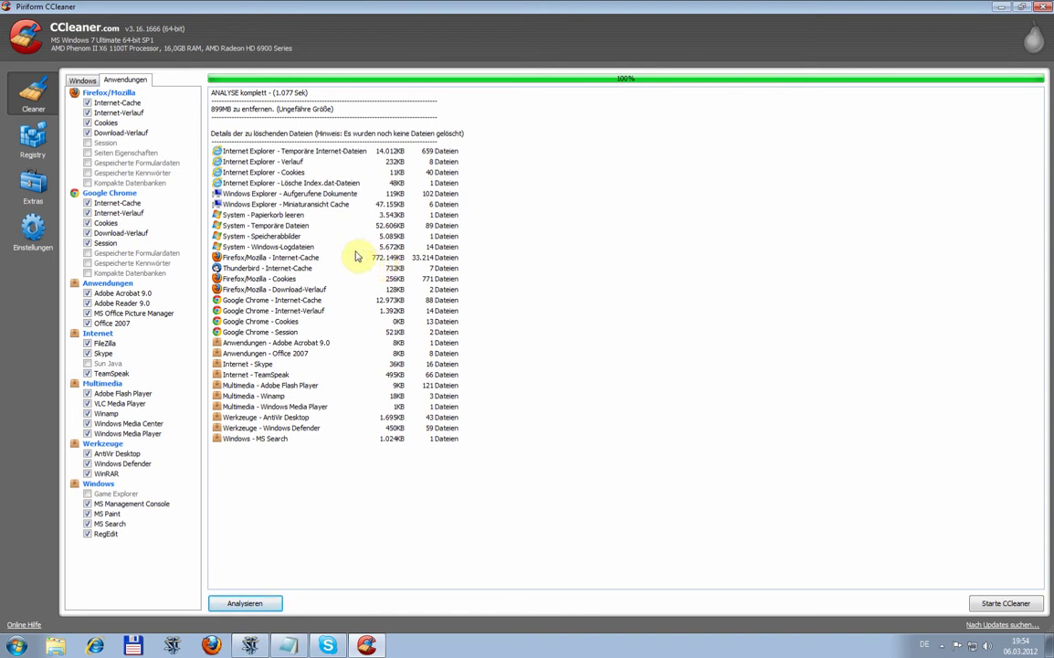
Step: Exclude Firefox/Mozilla Internet-Cache, Internet-Verlauf, Cookies and Download-Verlauf from the application cleaning and rerun the analysis
click(87, 103)
click(88, 112)
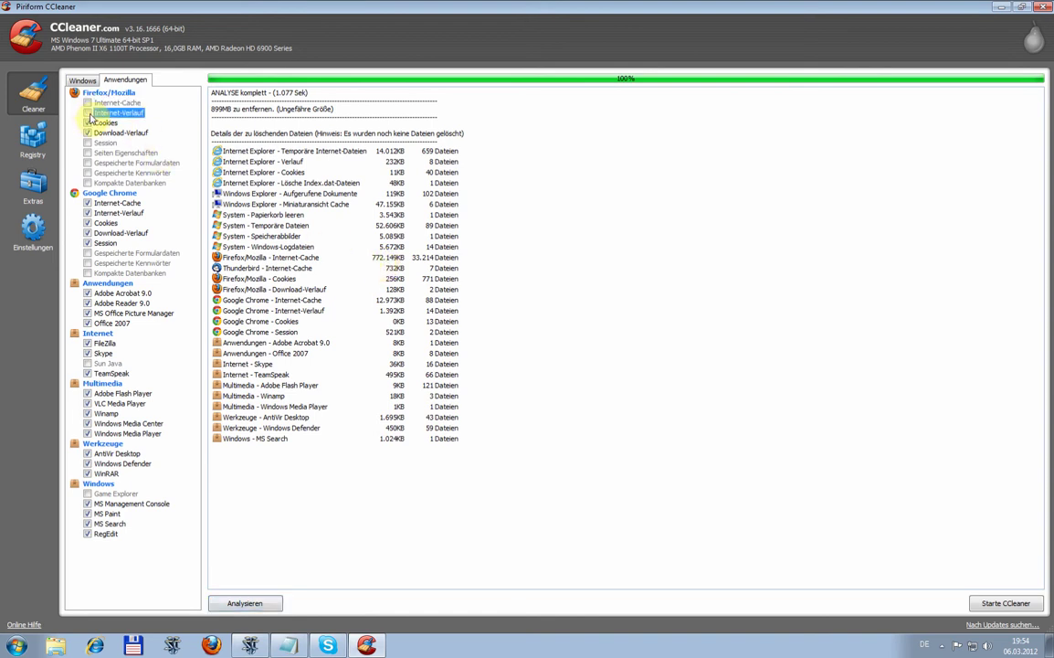
click(87, 123)
click(88, 132)
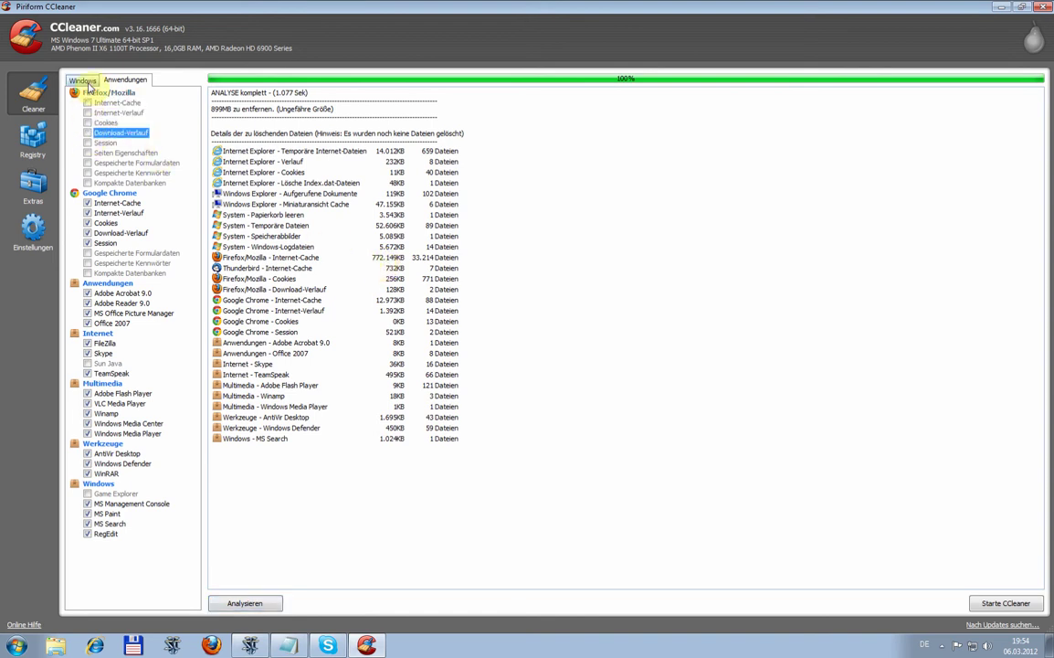
click(245, 603)
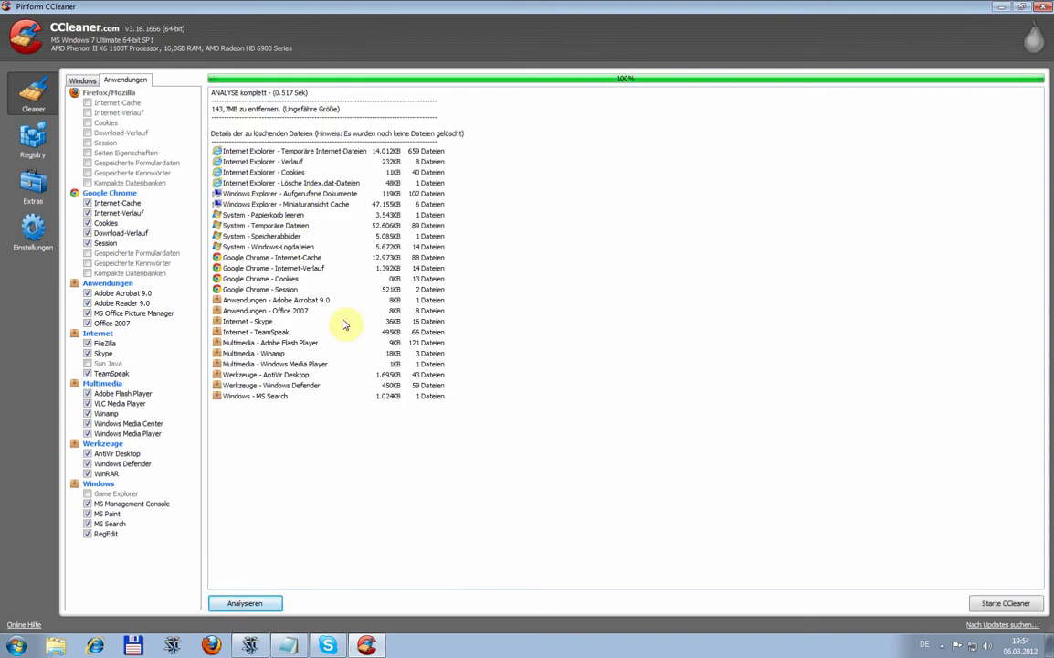
Step: Run the cleaning of the analysed files and agree to their permanent deletion from the PC
click(1006, 605)
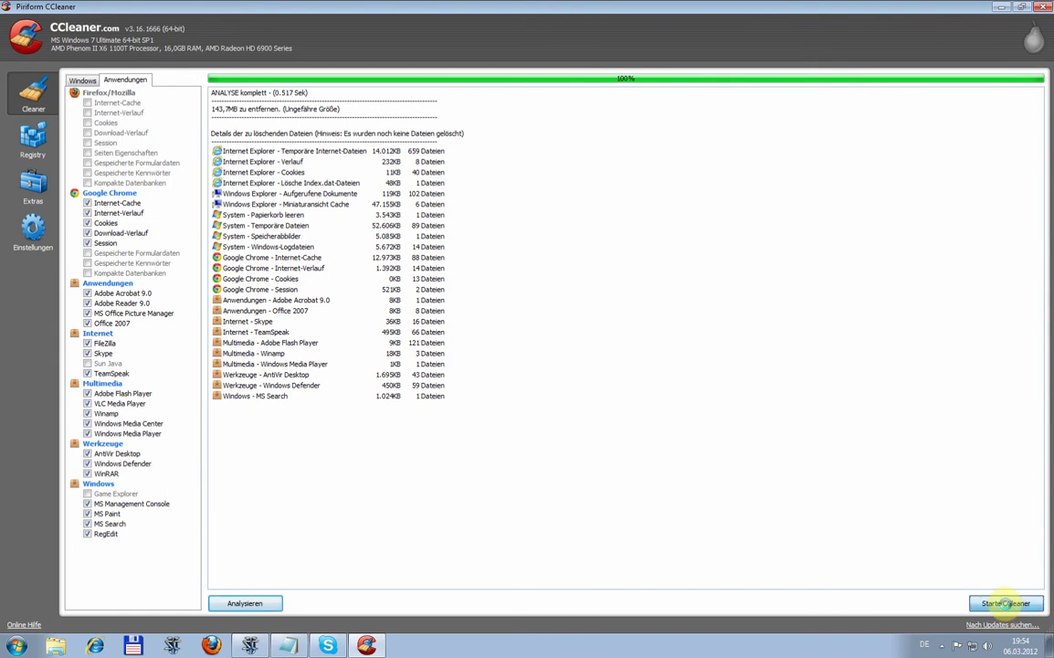
drag(548, 266, 628, 216)
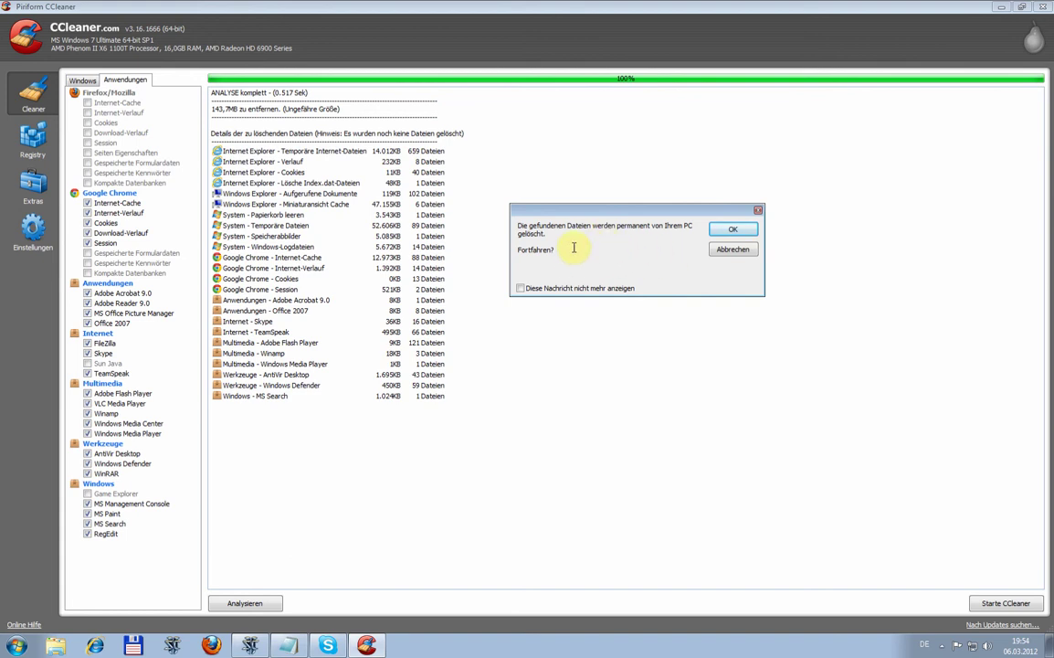
click(733, 230)
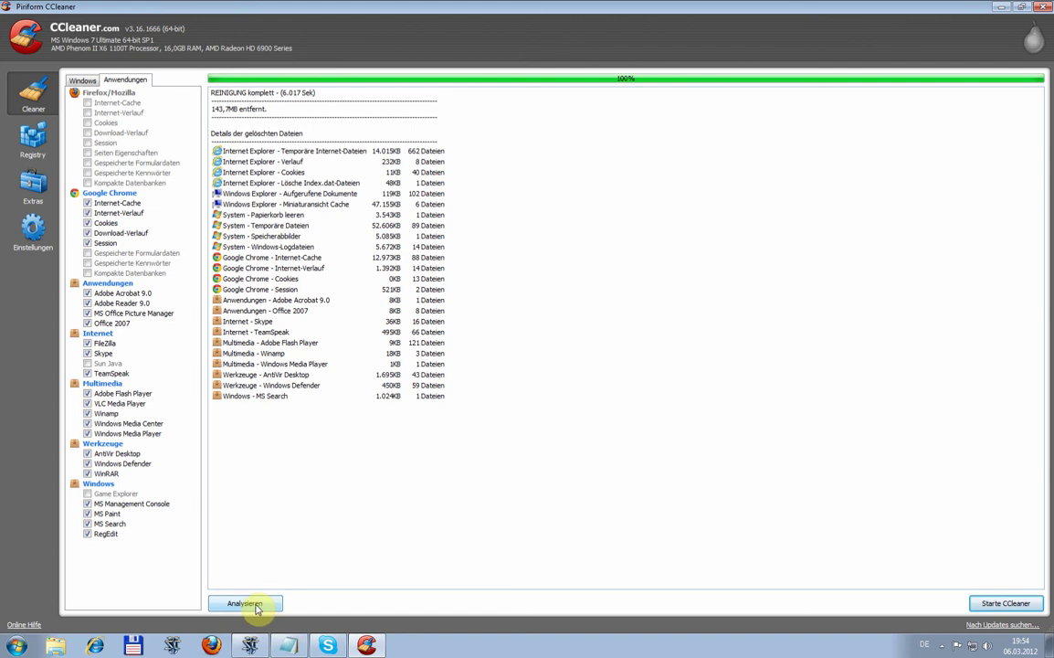
Step: Repeat the analysis and permanently delete the remaining Internet Explorer history file
click(257, 606)
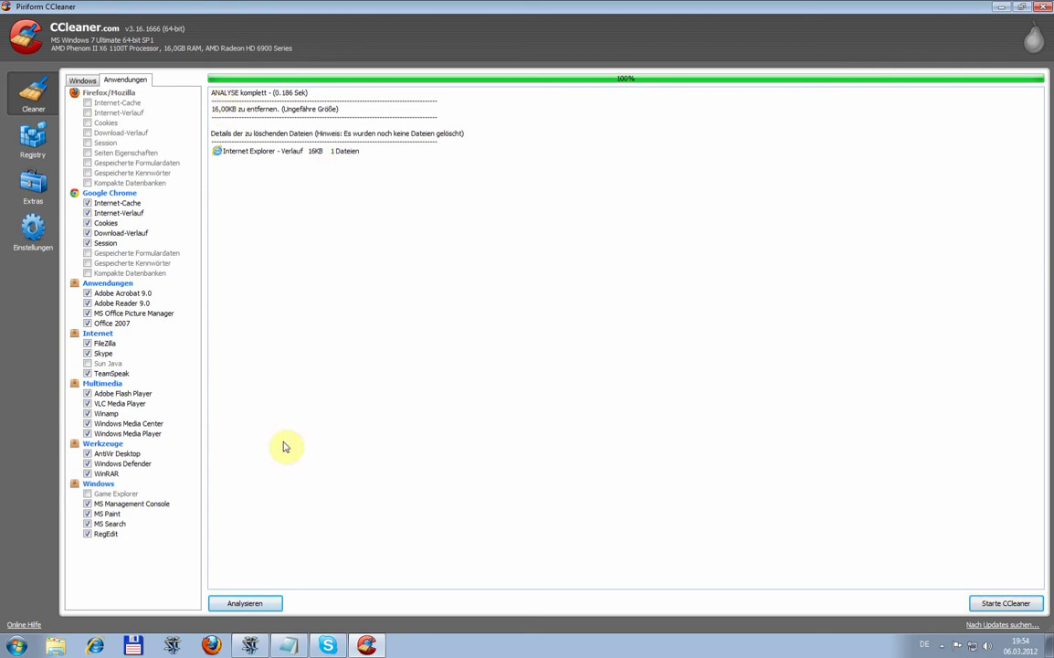
click(1031, 607)
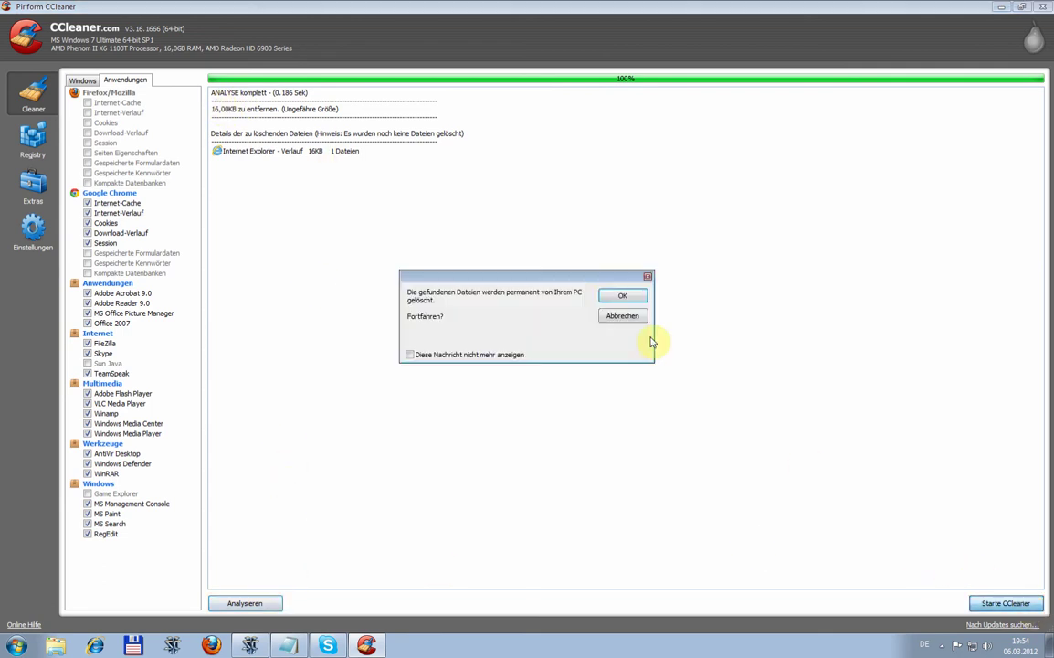
click(621, 296)
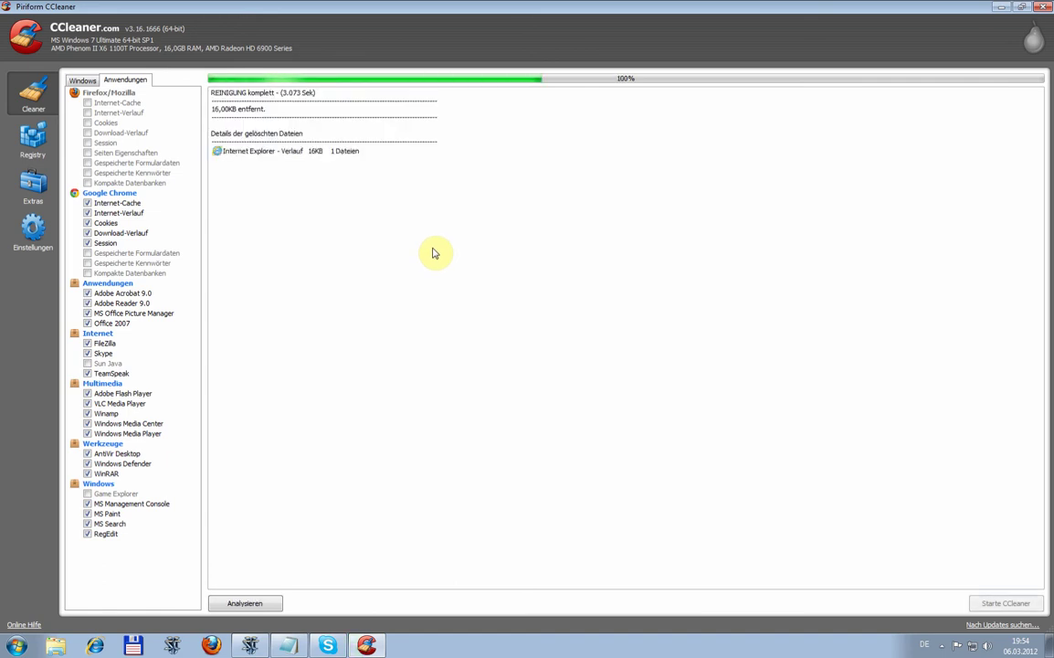
Step: Analyse once more to check for leftover files and show the Windows cleaning options
click(276, 599)
drag(347, 106, 178, 102)
click(309, 234)
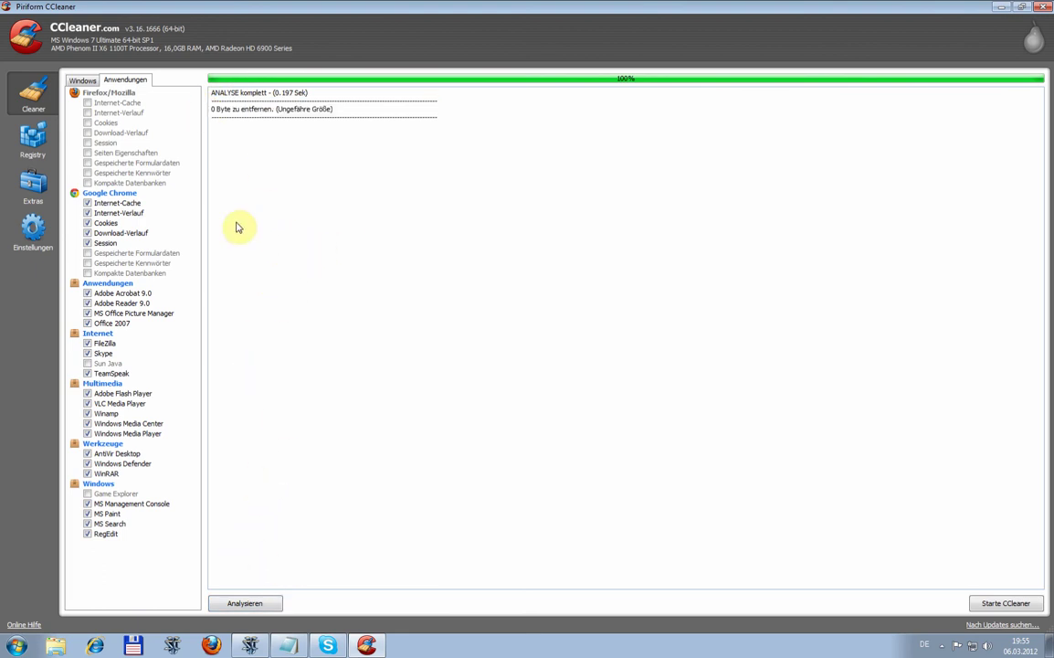
click(84, 82)
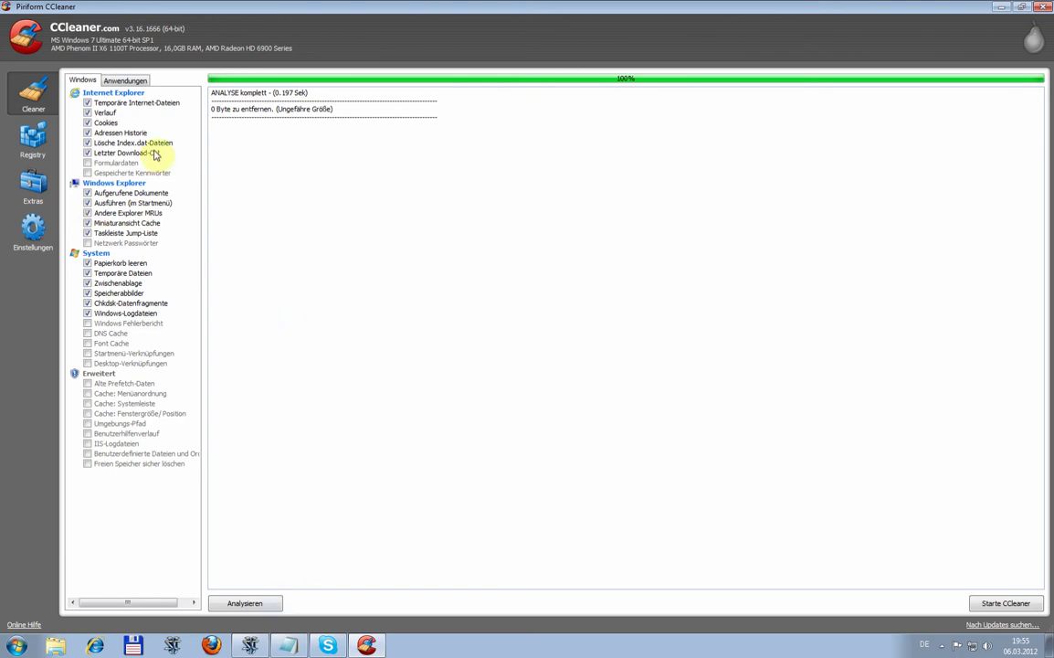
Step: Look through the Registry cleaner and the Extras tools: Programme deinstallieren, Autostart, Systemwiederherstellung and Festplatten Wiper
click(35, 142)
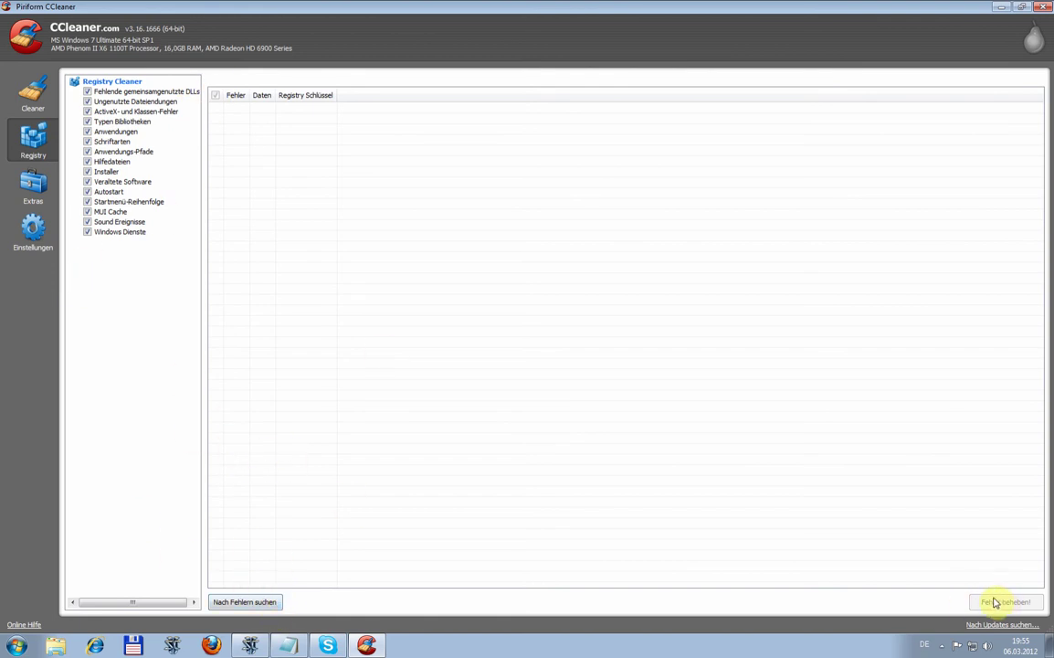
click(34, 192)
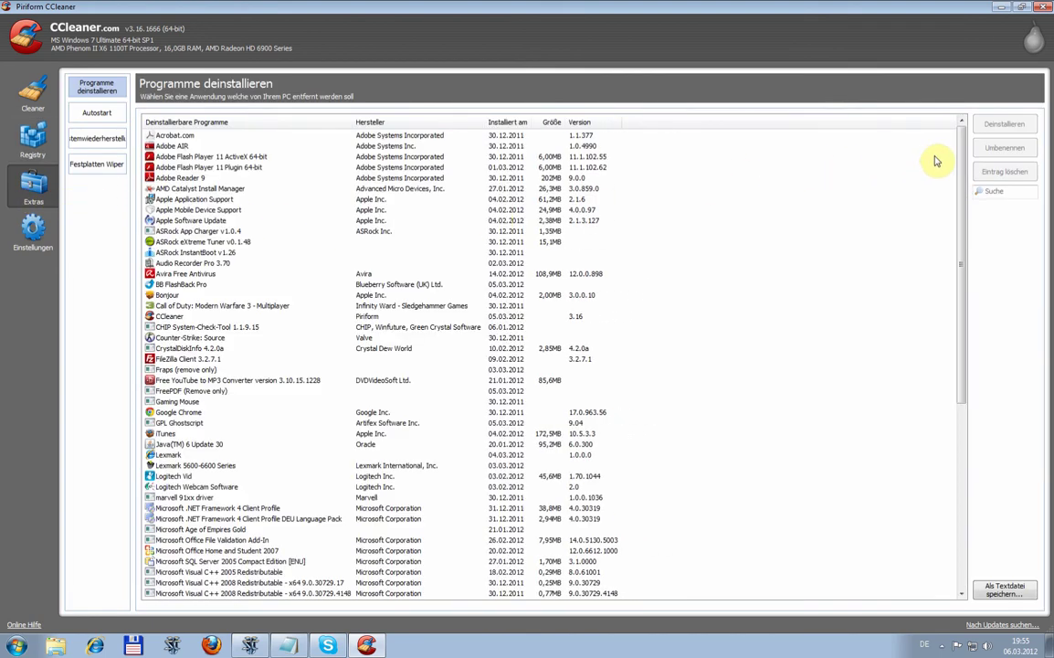
drag(961, 141, 911, 325)
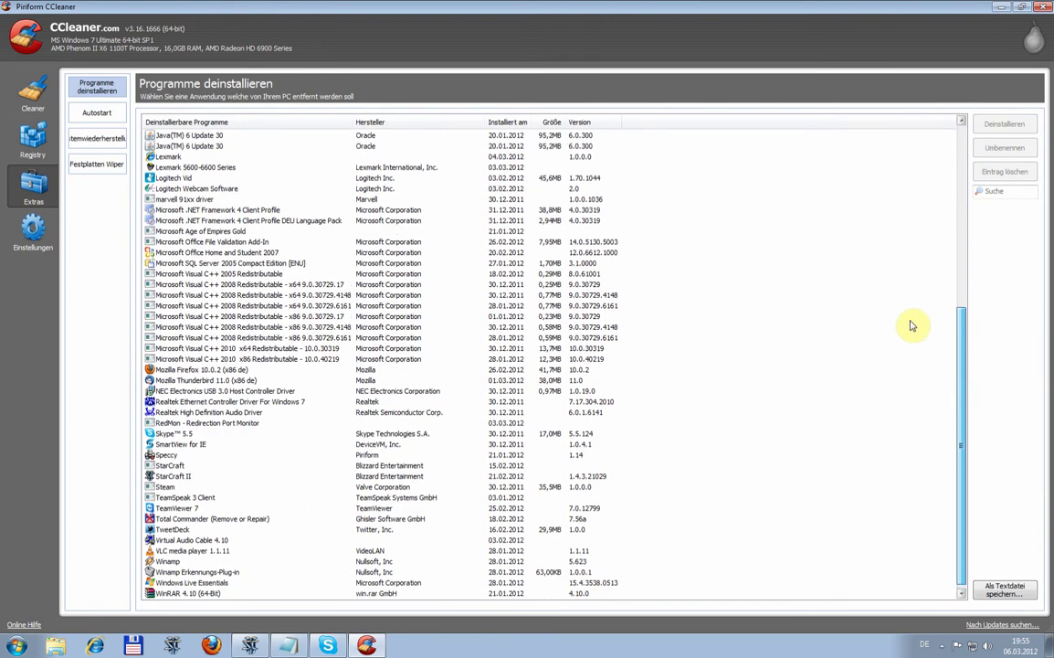
click(84, 119)
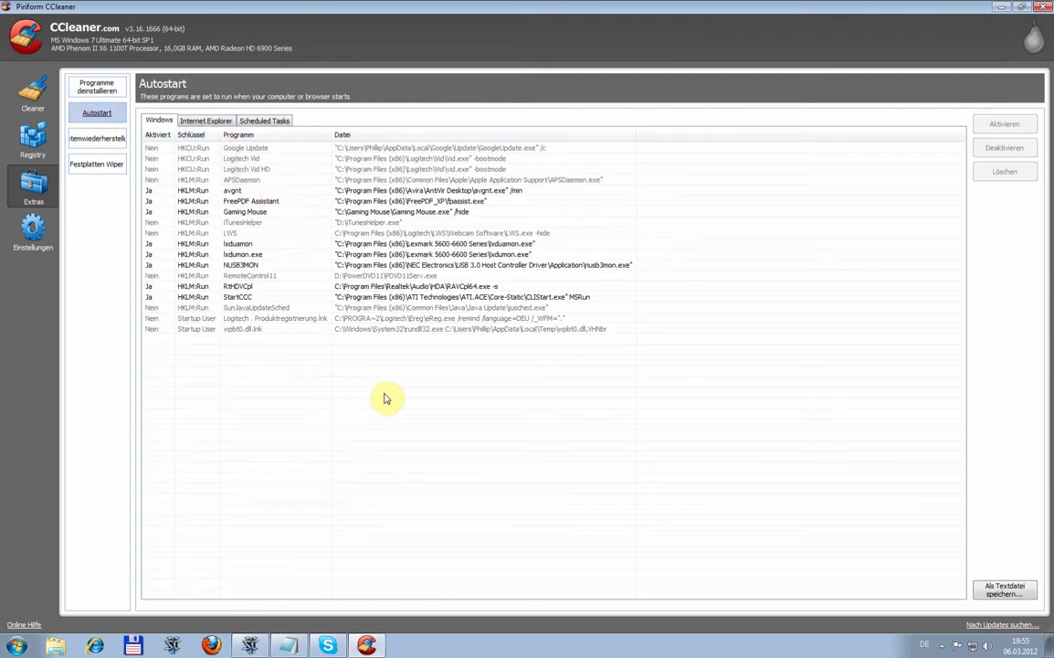
click(86, 142)
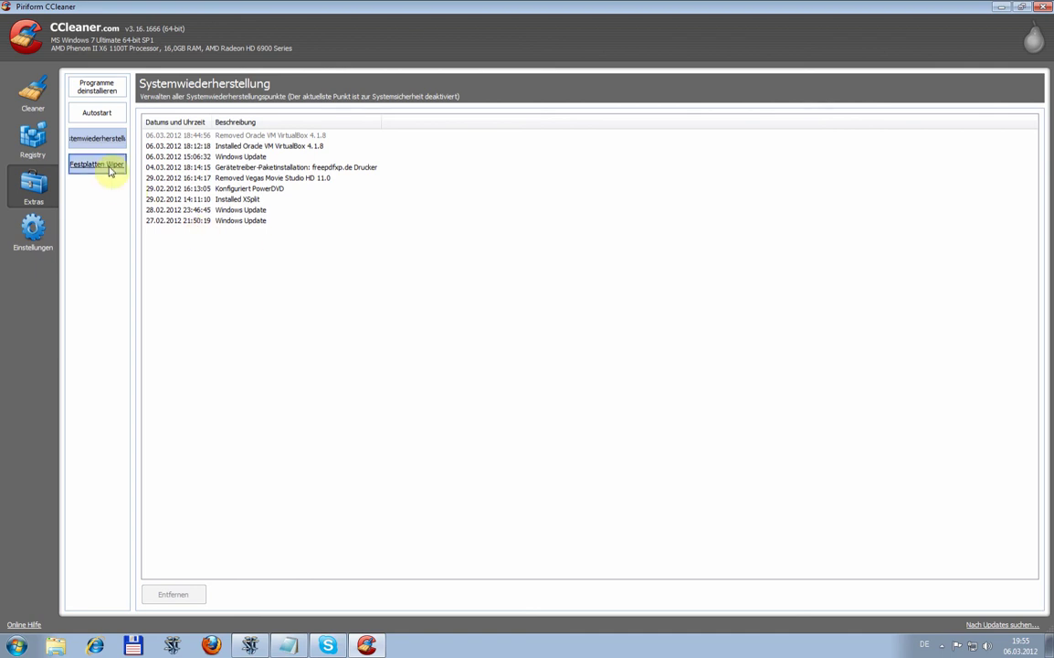
click(110, 171)
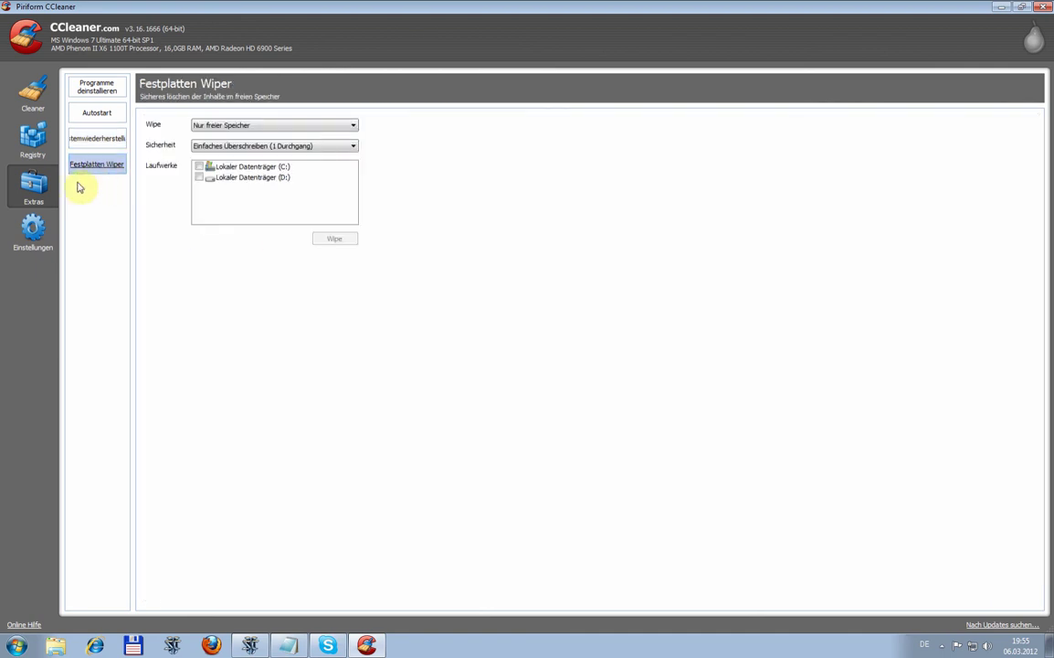
Step: Review the program's basic settings, Cookies and Benutzerdefiniert pages, and return to the Cleaner view
click(39, 233)
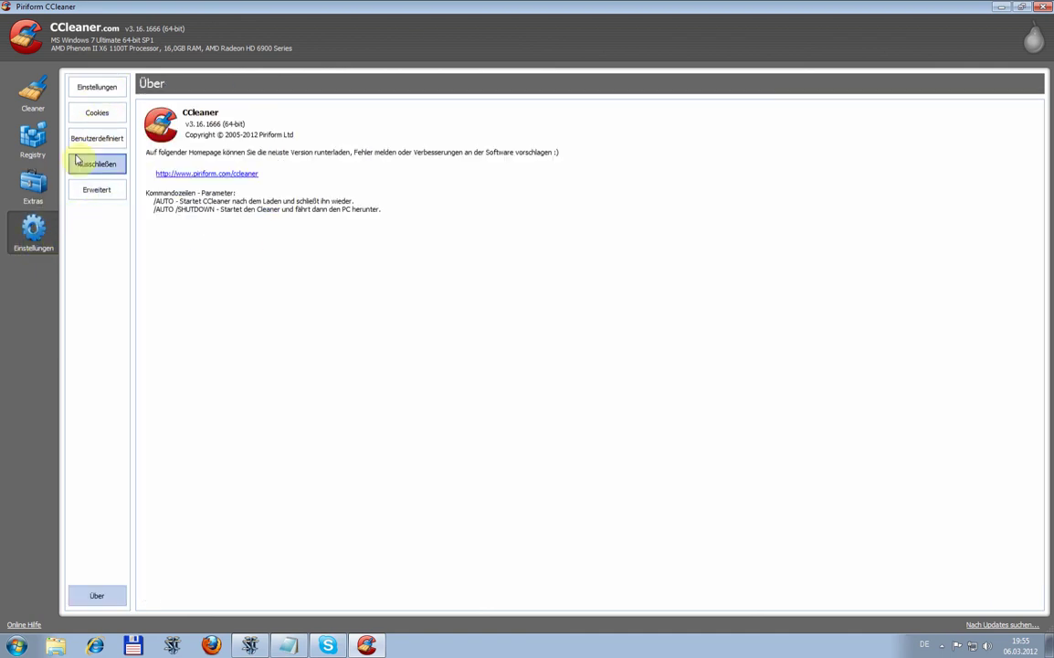
click(87, 91)
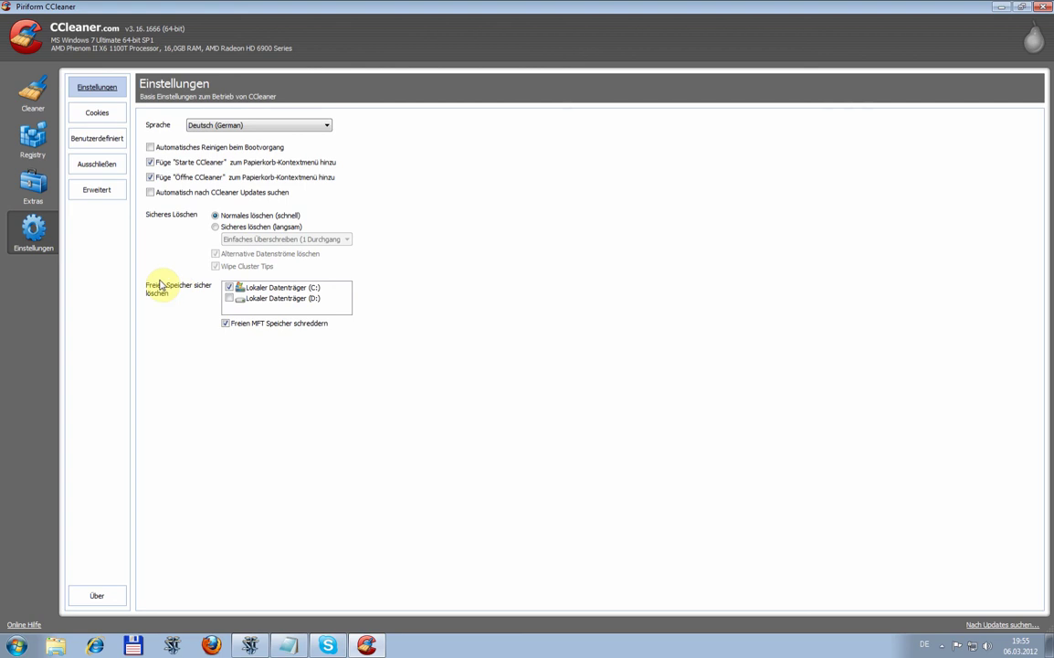
click(97, 112)
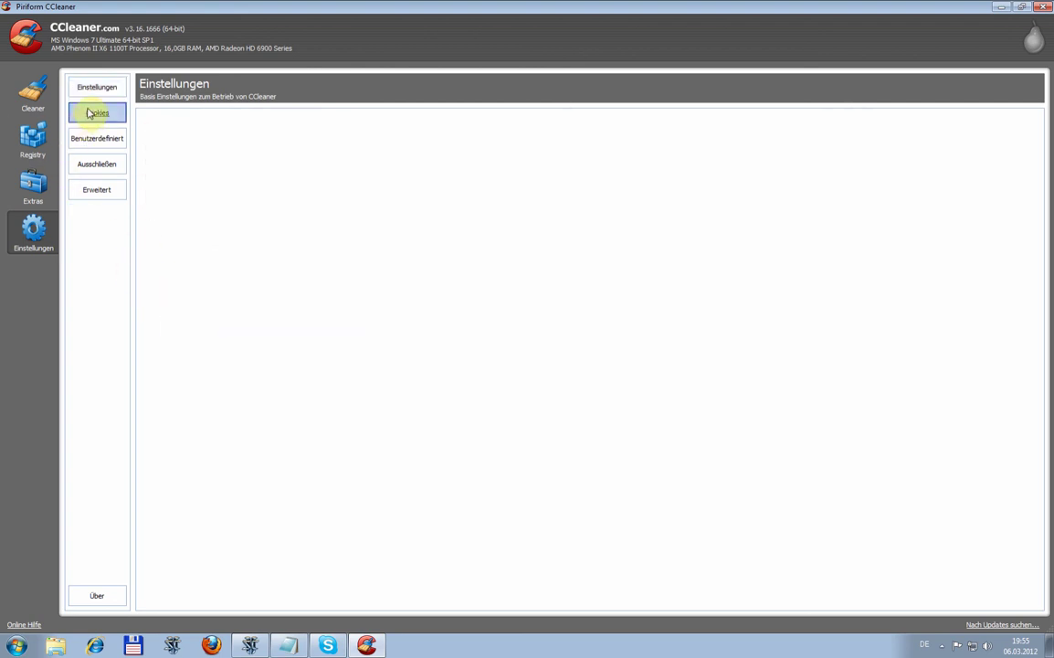
click(96, 139)
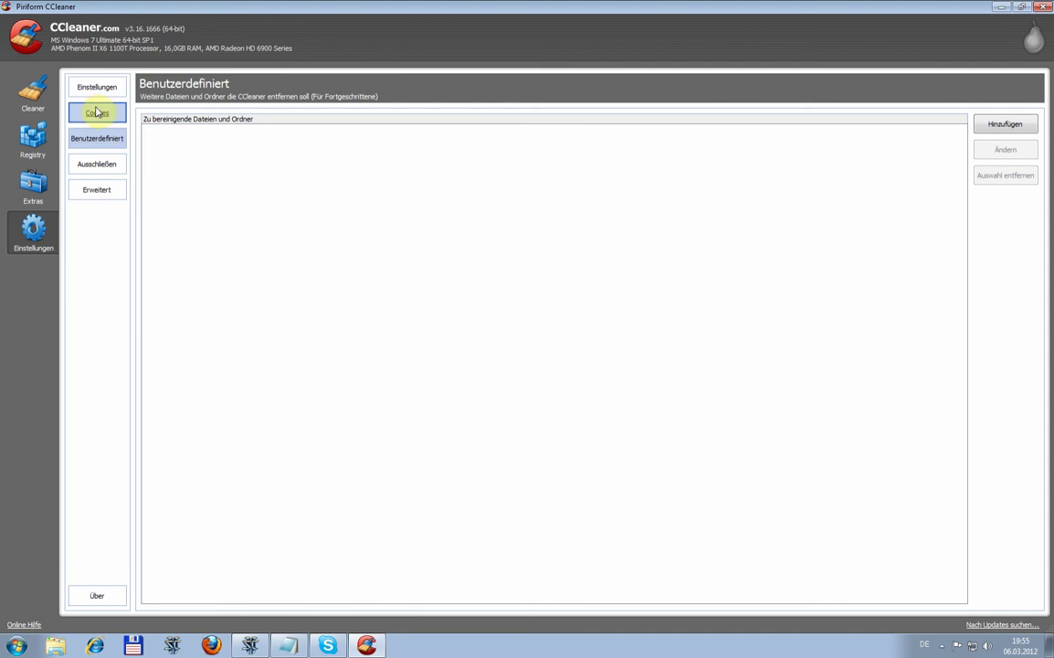
click(97, 113)
click(87, 86)
click(37, 91)
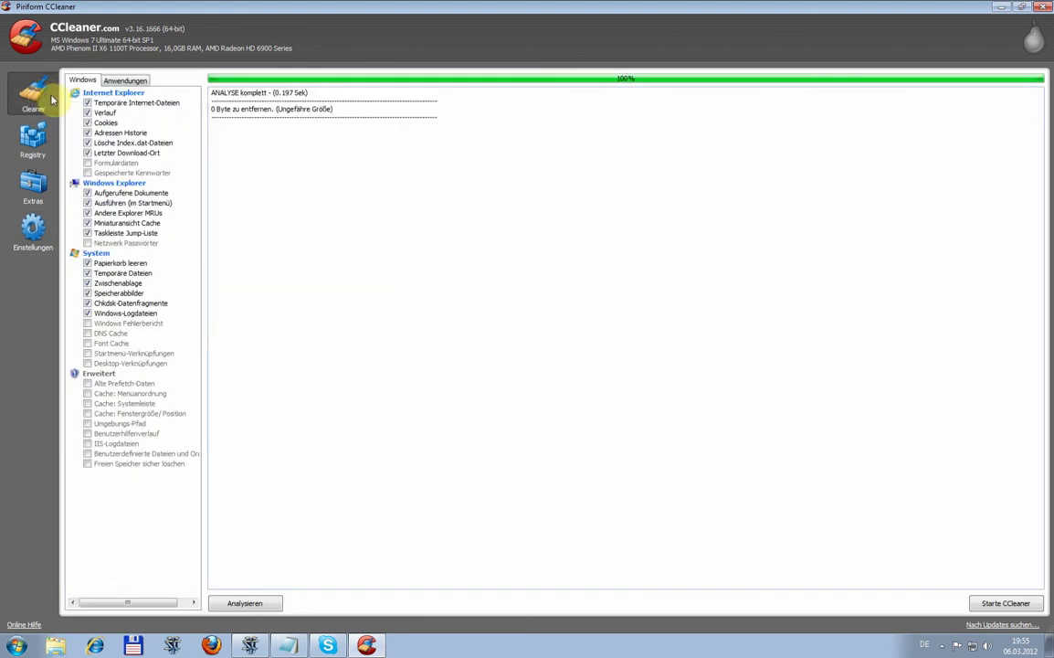